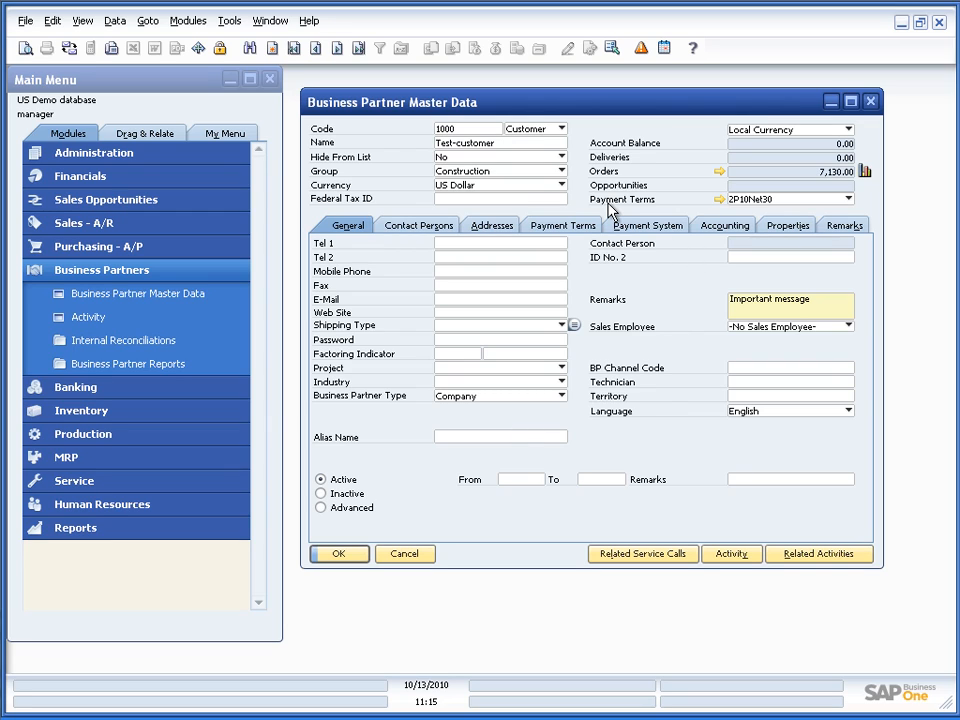
- Review the customer's Payment Terms and General data and the user-defined fields, and close the user-defined fields panel
{"action": "left_click", "coordinate": [555, 225]}
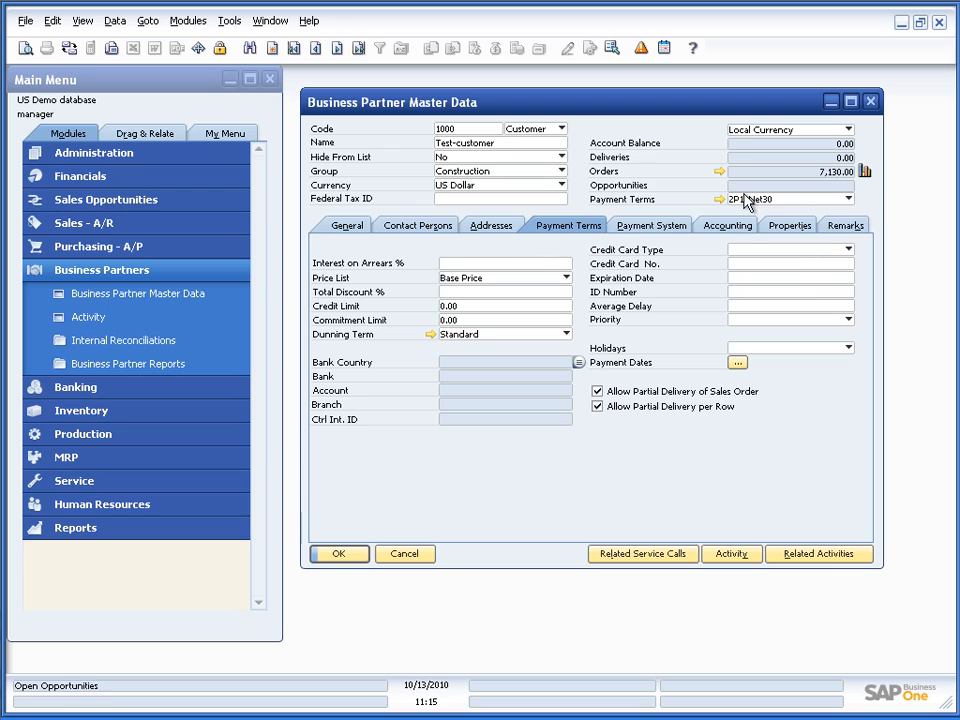
{"action": "left_click", "coordinate": [340, 226]}
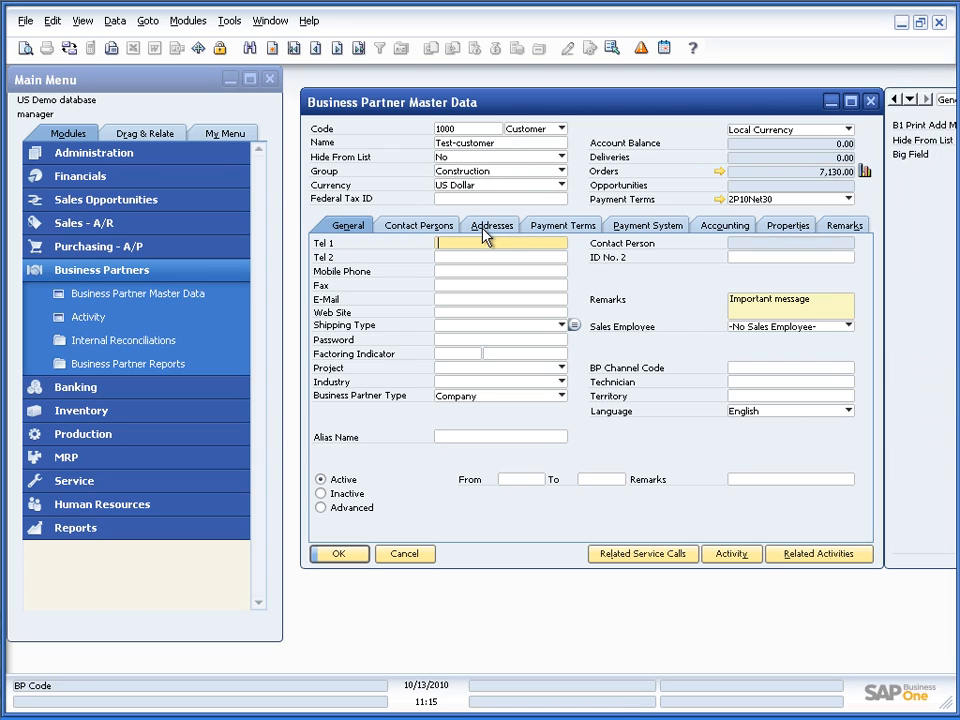
{"action": "left_click_drag", "start_coordinate": [529, 104], "coordinate": [344, 104]}
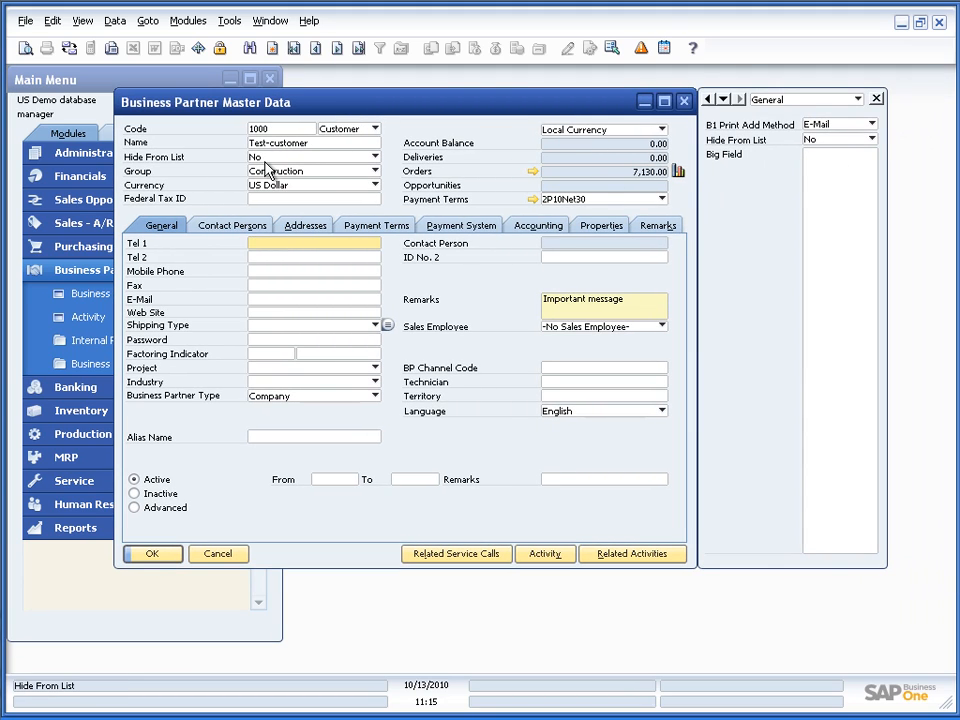
{"action": "left_click", "coordinate": [877, 99]}
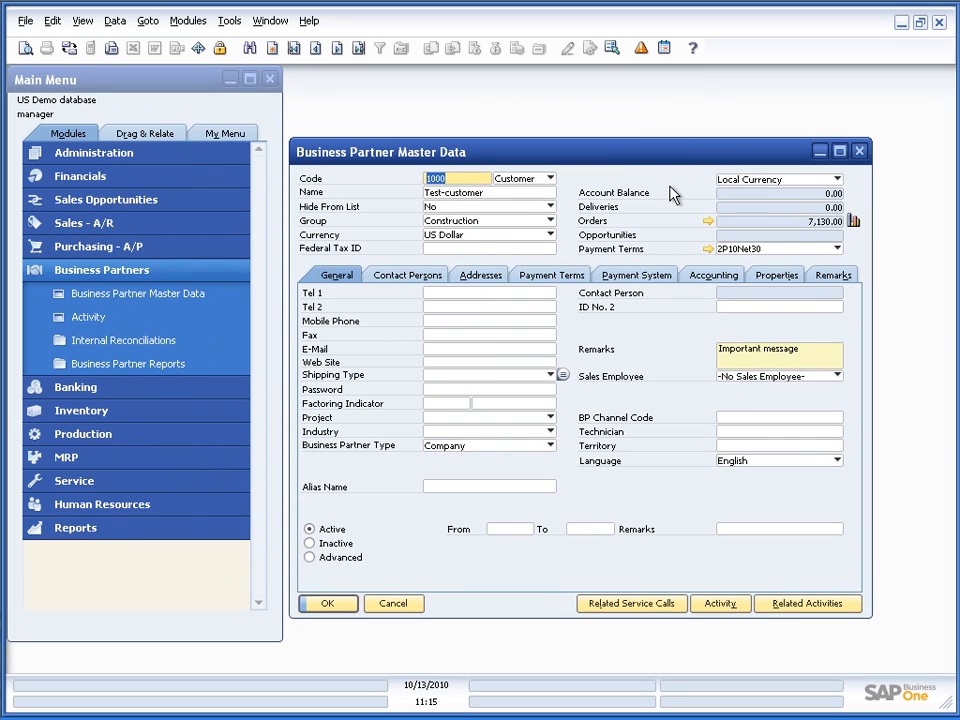
- Open the Item Placement Tool configuration for the Business Partner Master Data form
{"action": "right_click", "coordinate": [733, 255]}
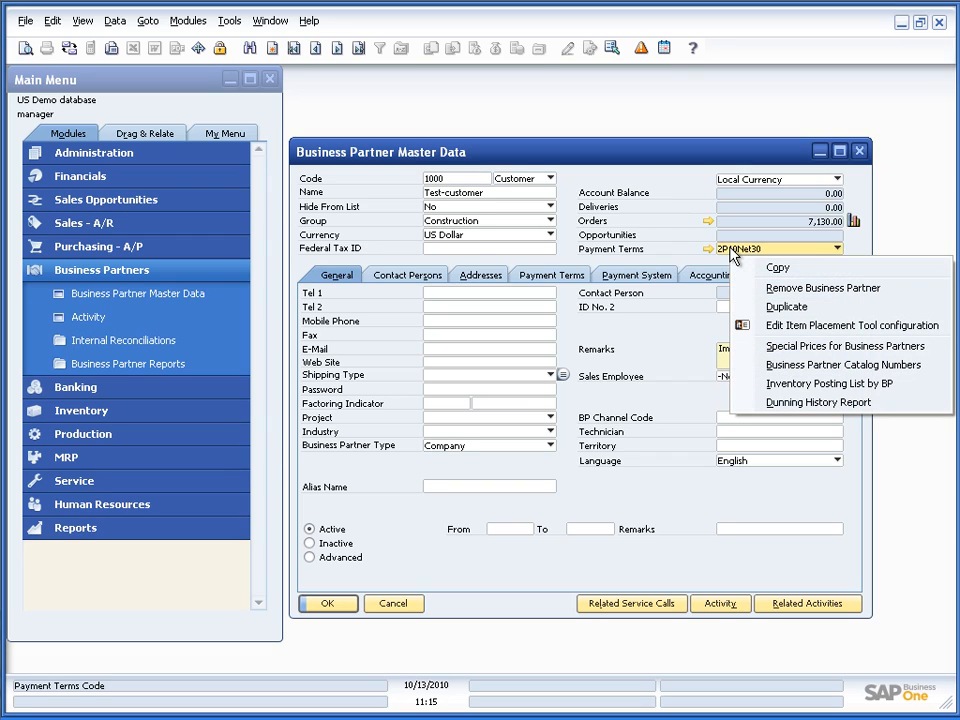
{"action": "left_click", "coordinate": [776, 331]}
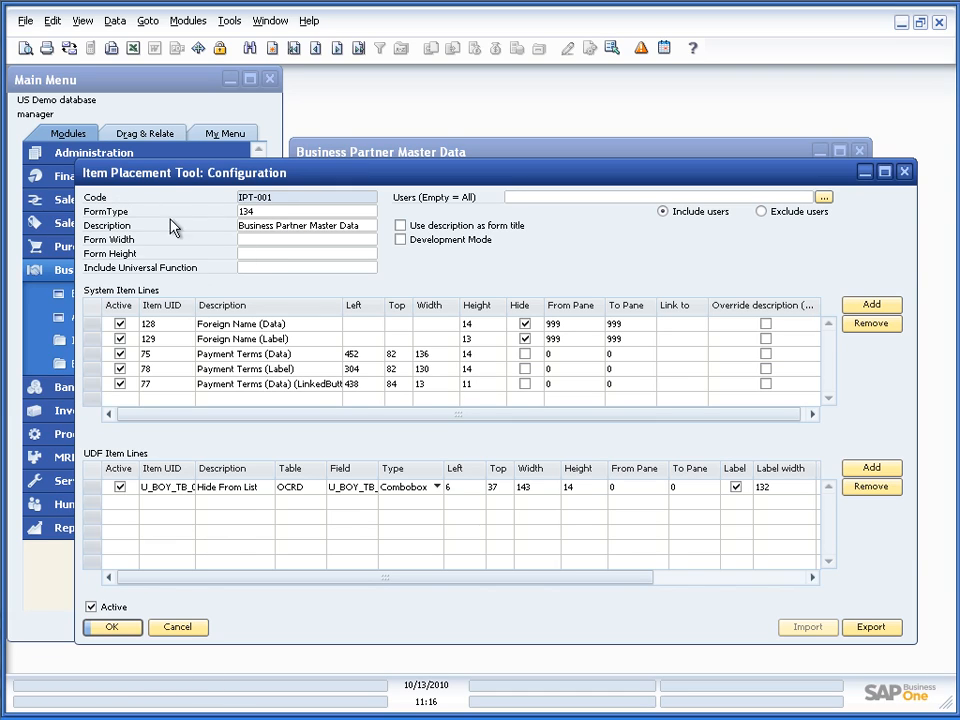
- Turn on System Information and move the Business Partner Master Data window clear of the configuration to inspect its form type
{"action": "left_click", "coordinate": [86, 22]}
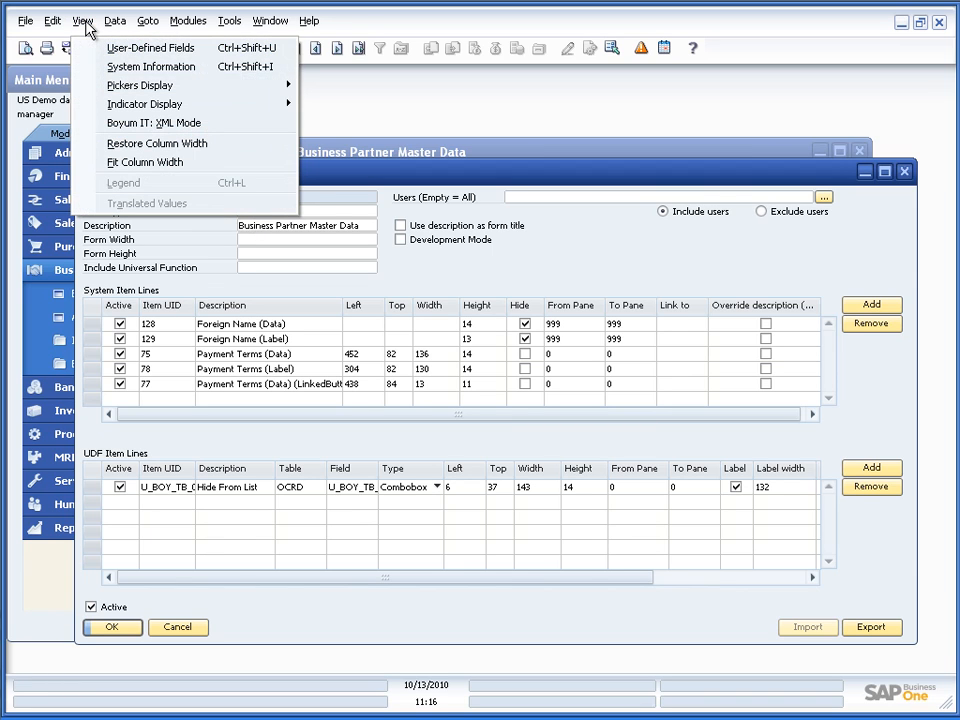
{"action": "left_click", "coordinate": [84, 67]}
{"action": "left_click", "coordinate": [324, 146]}
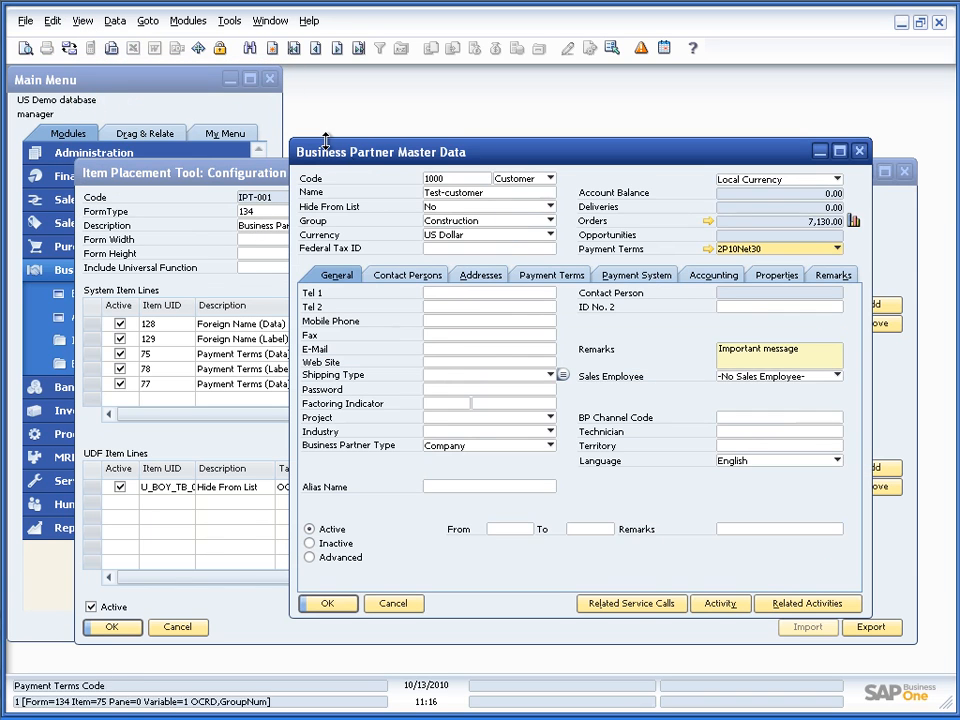
{"action": "left_click_drag", "start_coordinate": [370, 156], "coordinate": [432, 107]}
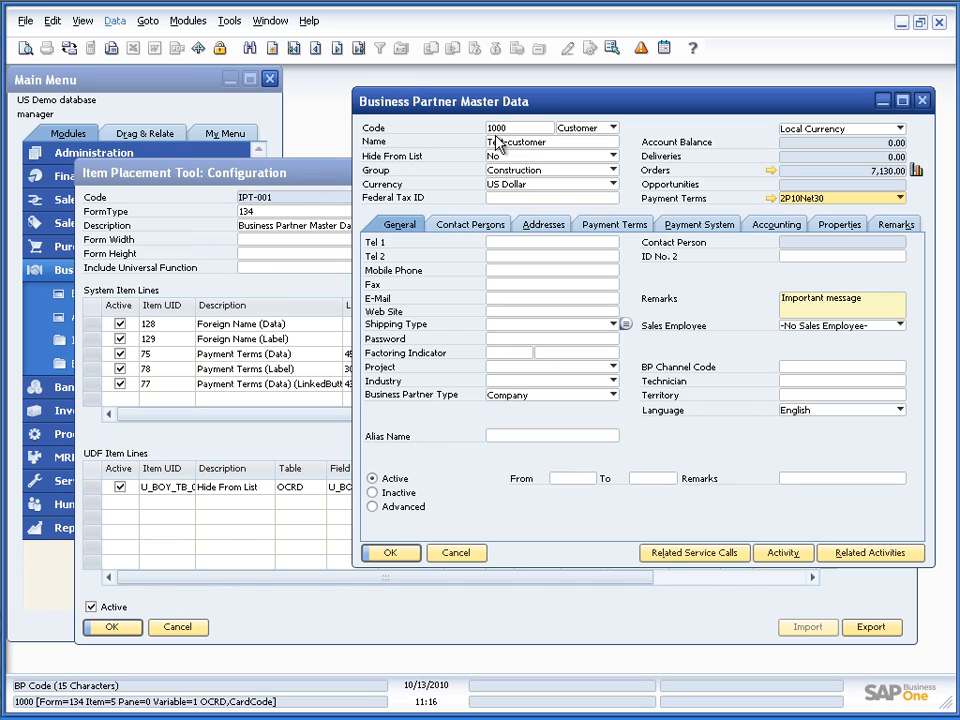
- Set the configuration's description to "BP Master", enable using the description as form title, and update the configuration
{"action": "left_click", "coordinate": [201, 240]}
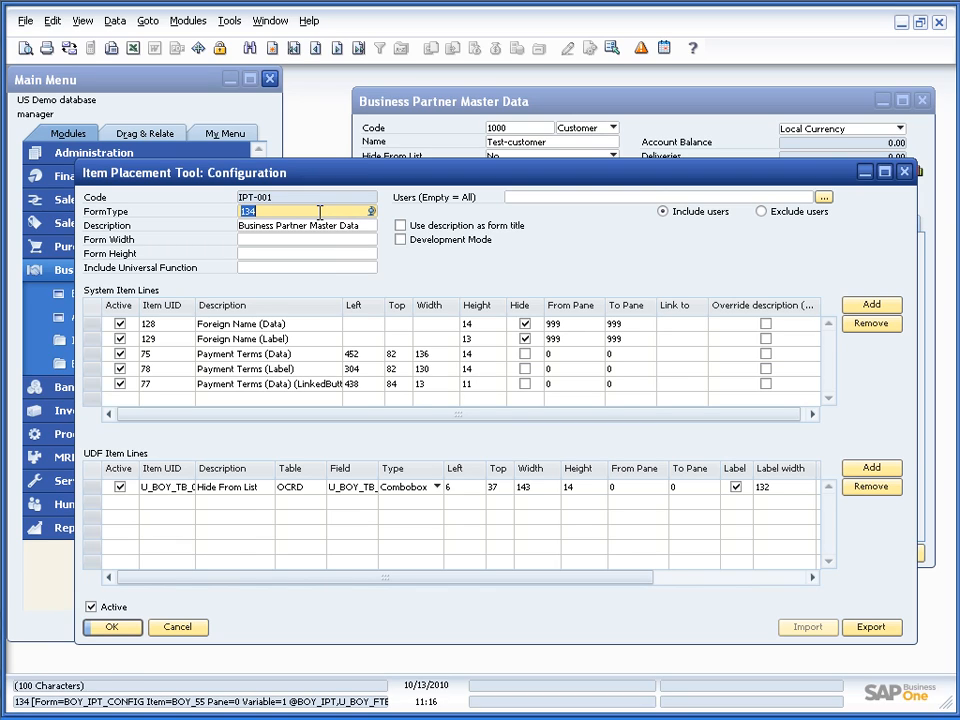
{"action": "left_click", "coordinate": [318, 268]}
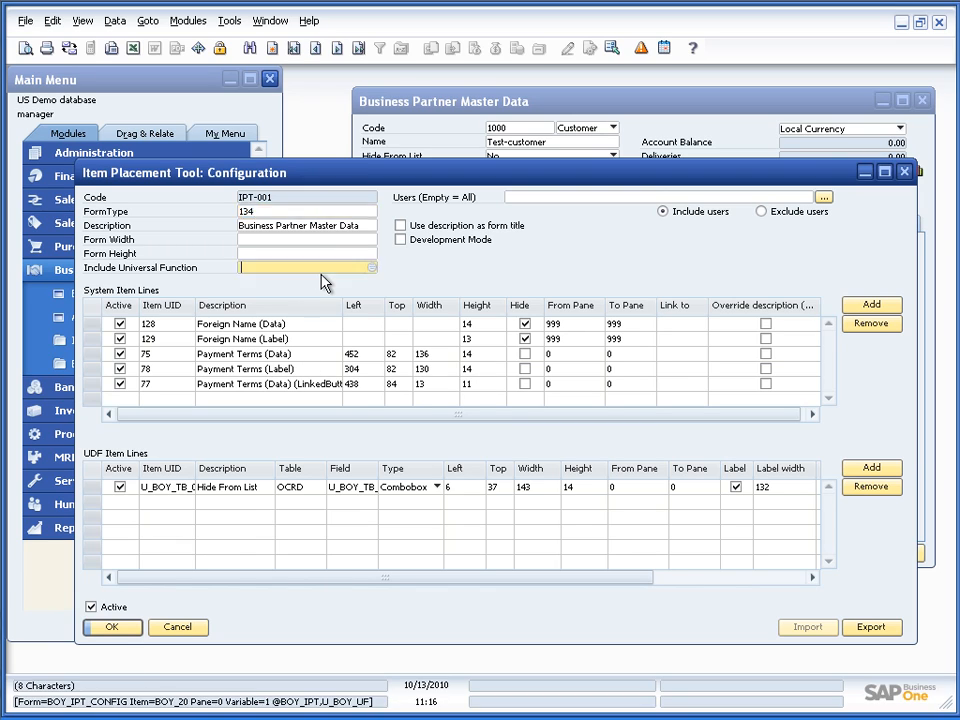
{"action": "left_click", "coordinate": [265, 227]}
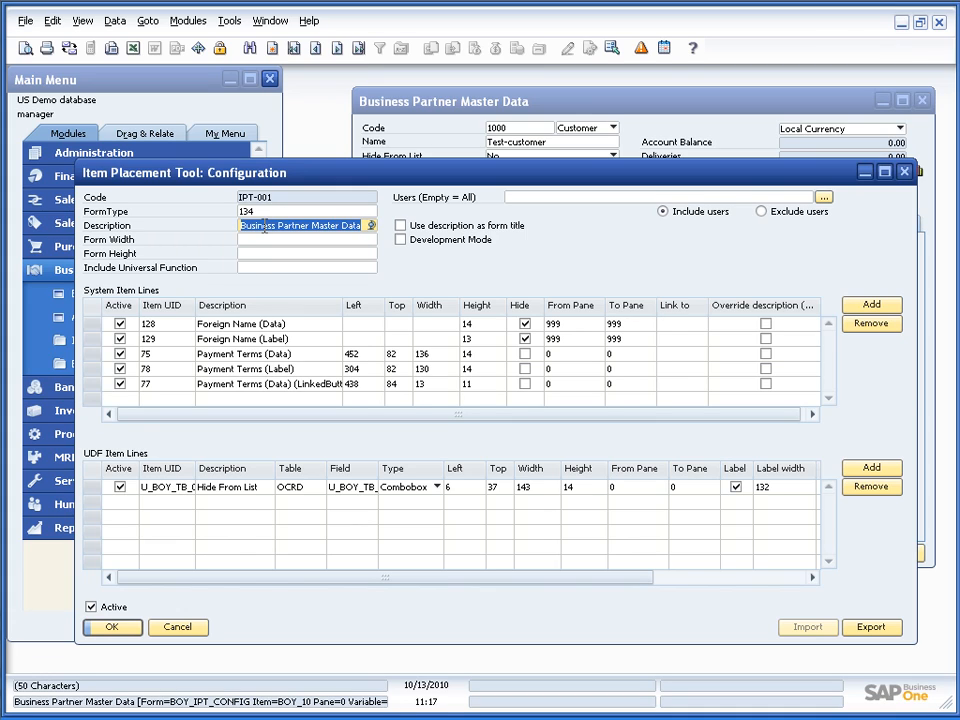
{"action": "key", "text": "shift+Tab"}
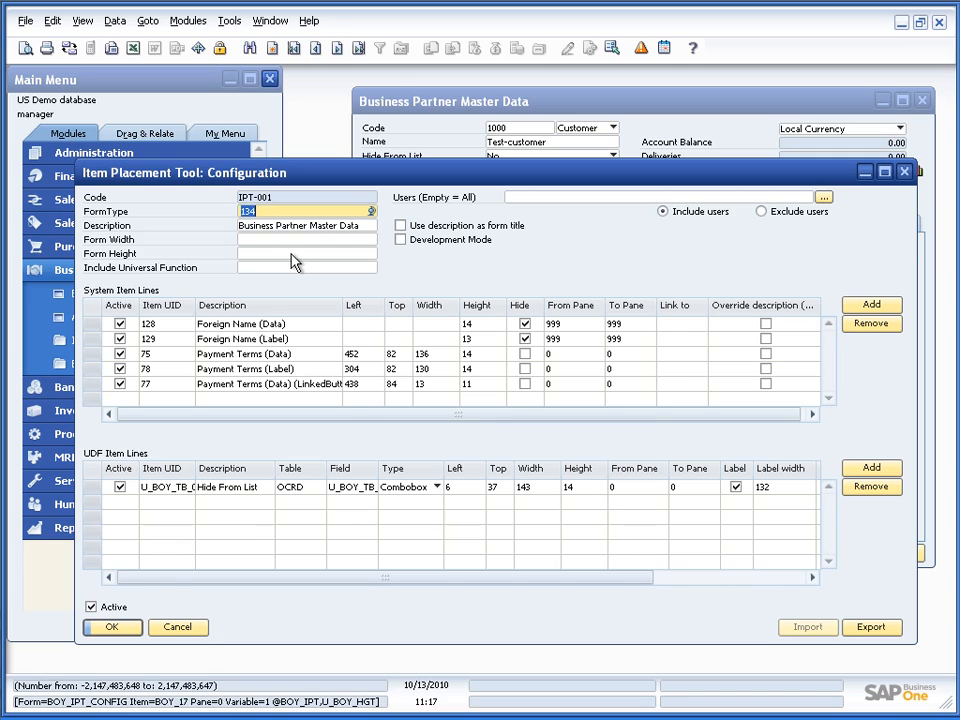
{"action": "key", "text": "Tab"}
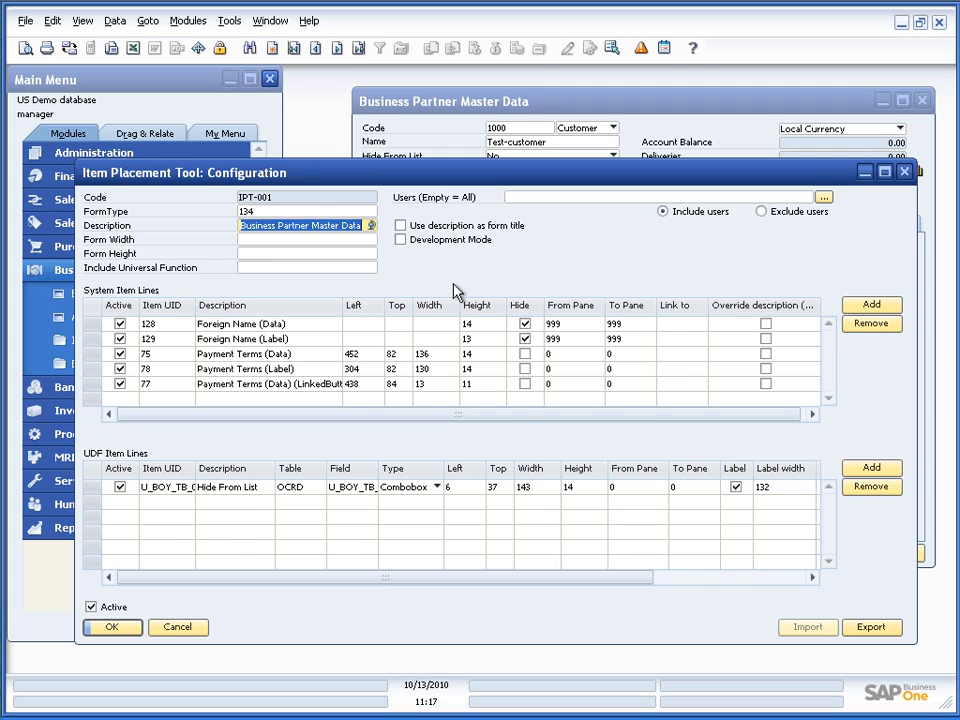
{"action": "type", "text": "BP Master"}
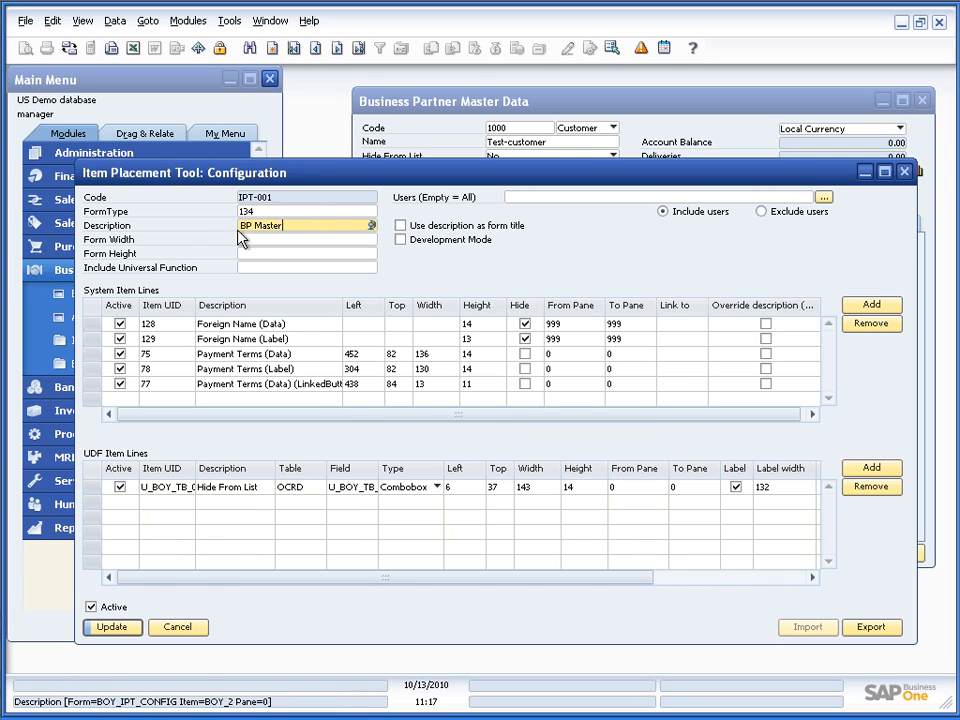
{"action": "left_click", "coordinate": [452, 230]}
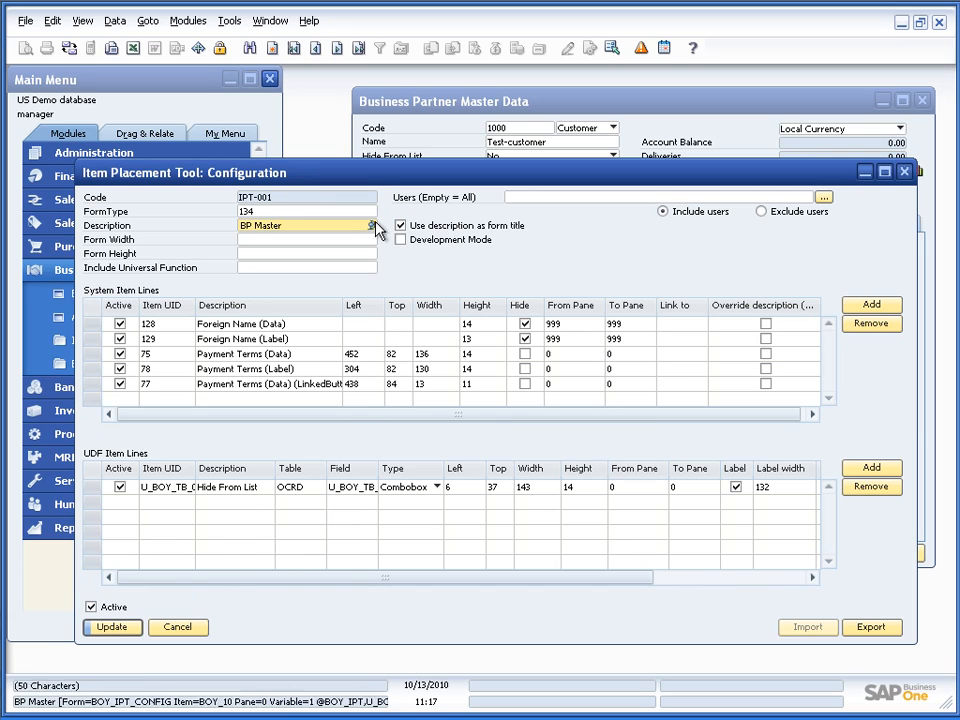
{"action": "left_click", "coordinate": [110, 627]}
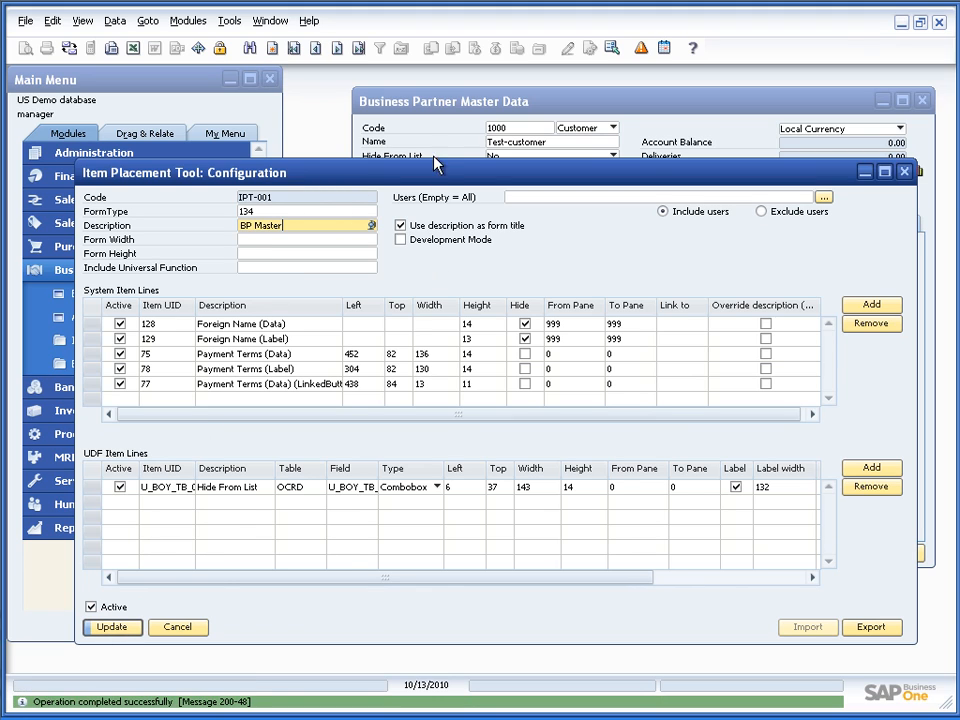
- Reopen Business Partner Master Data on the test customer's record and compare its title with the configured description
{"action": "left_click", "coordinate": [430, 146]}
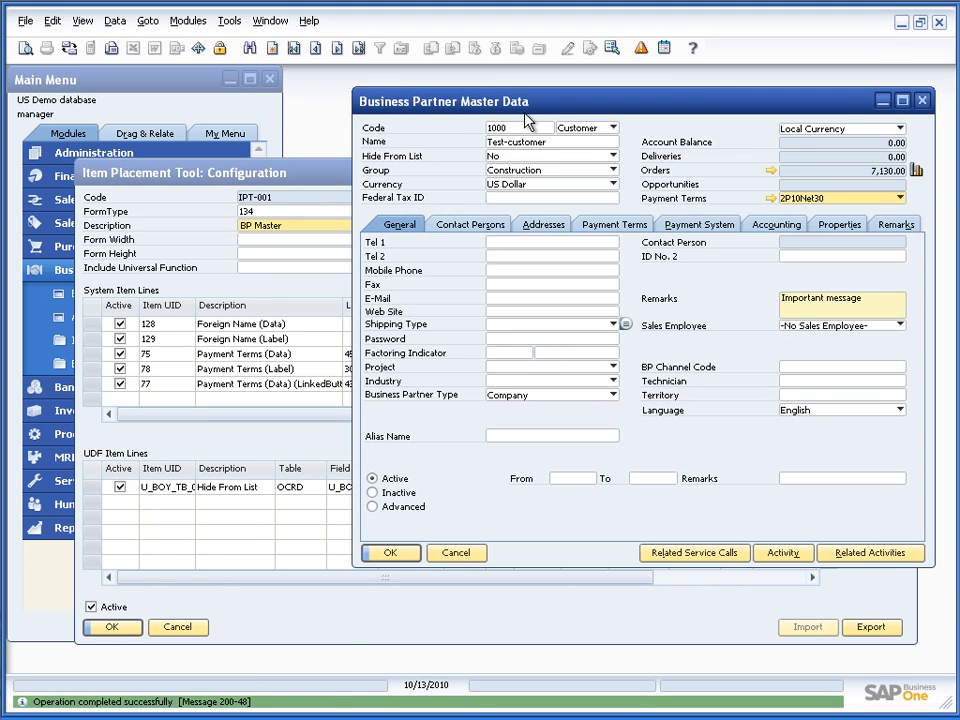
{"action": "left_click", "coordinate": [456, 553]}
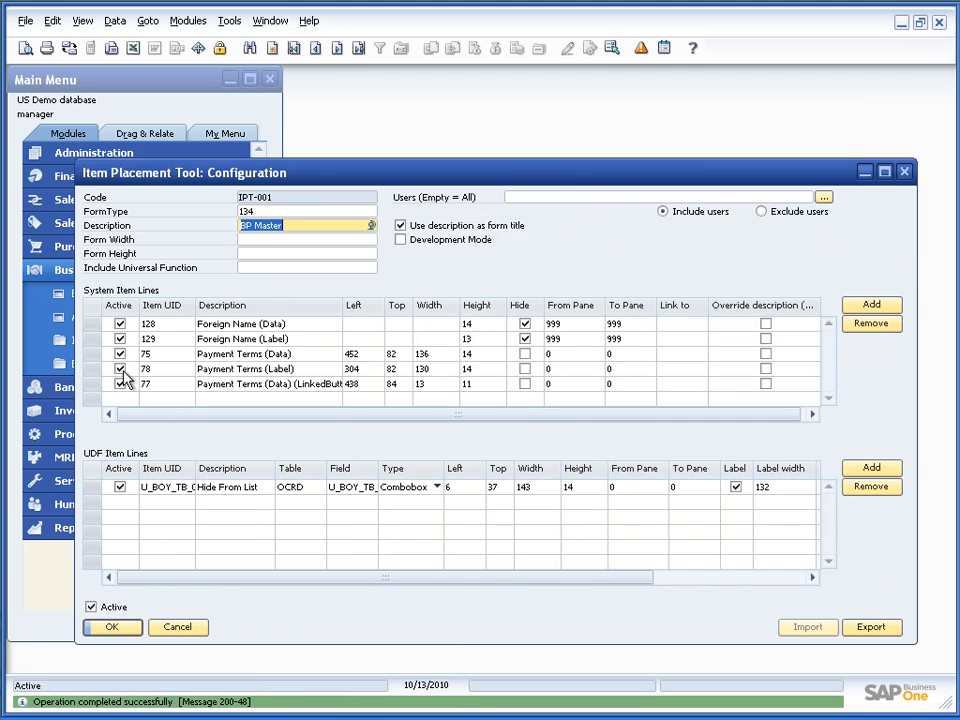
{"action": "left_click", "coordinate": [65, 298]}
{"action": "key", "text": "ctrl+Right"}
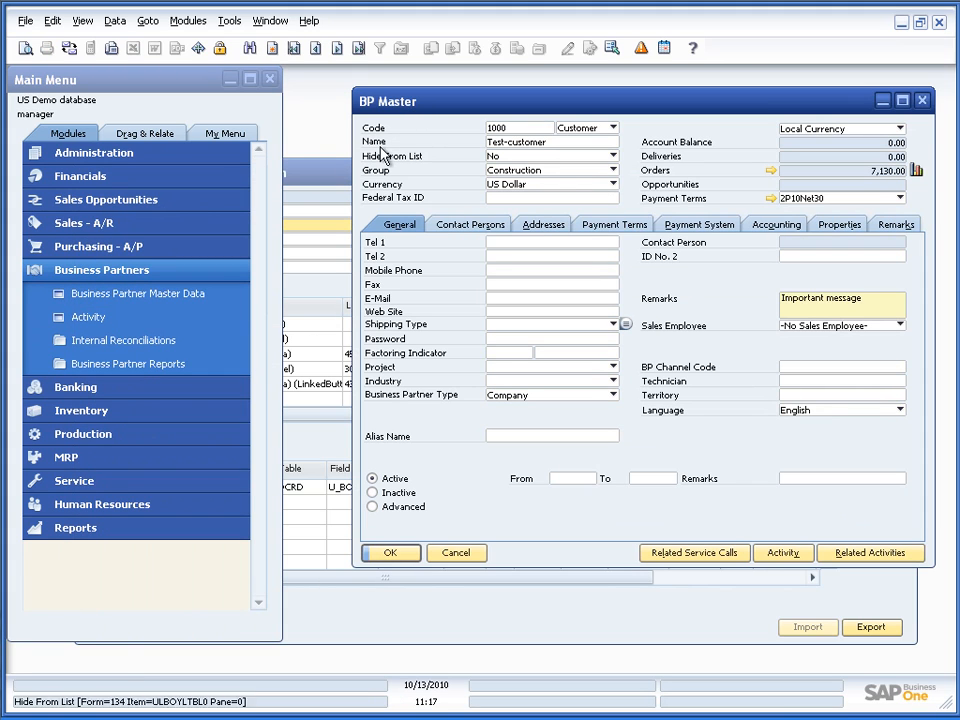
{"action": "left_click", "coordinate": [331, 177]}
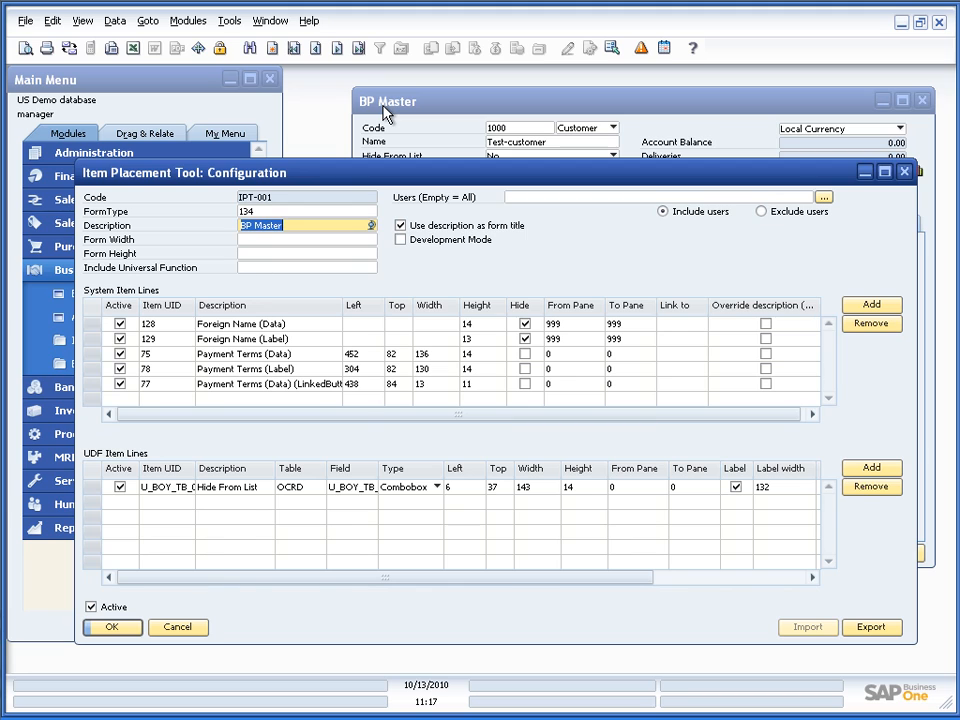
{"action": "left_click", "coordinate": [384, 108]}
{"action": "left_click", "coordinate": [223, 221]}
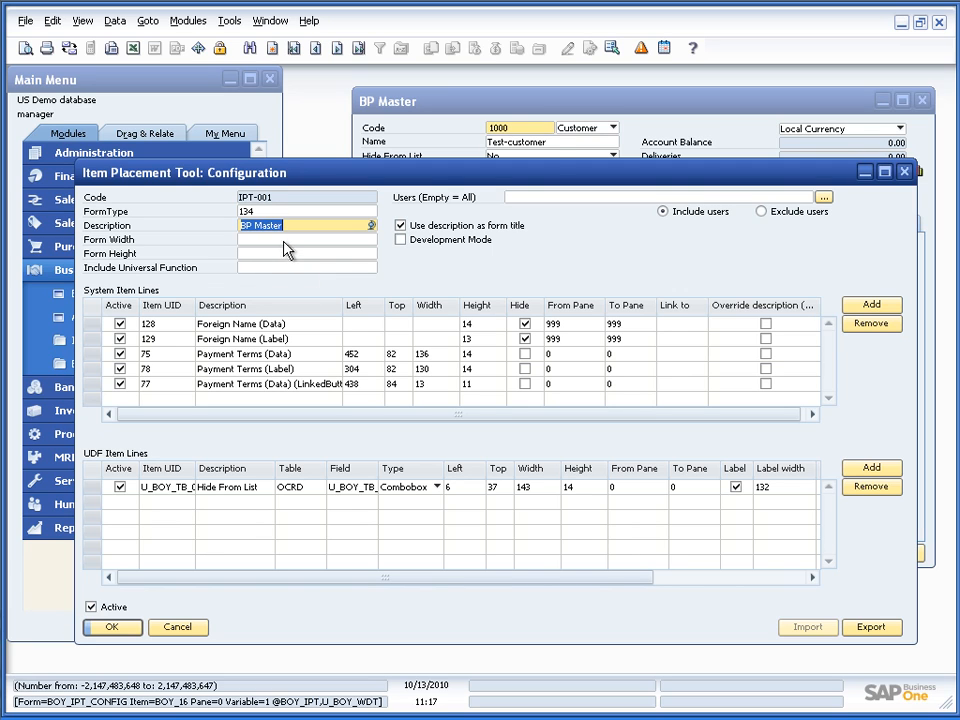
- Set the form width to 900 in the item placement configuration and update it
{"action": "left_click", "coordinate": [570, 112]}
{"action": "left_click_drag", "start_coordinate": [627, 110], "coordinate": [505, 112]}
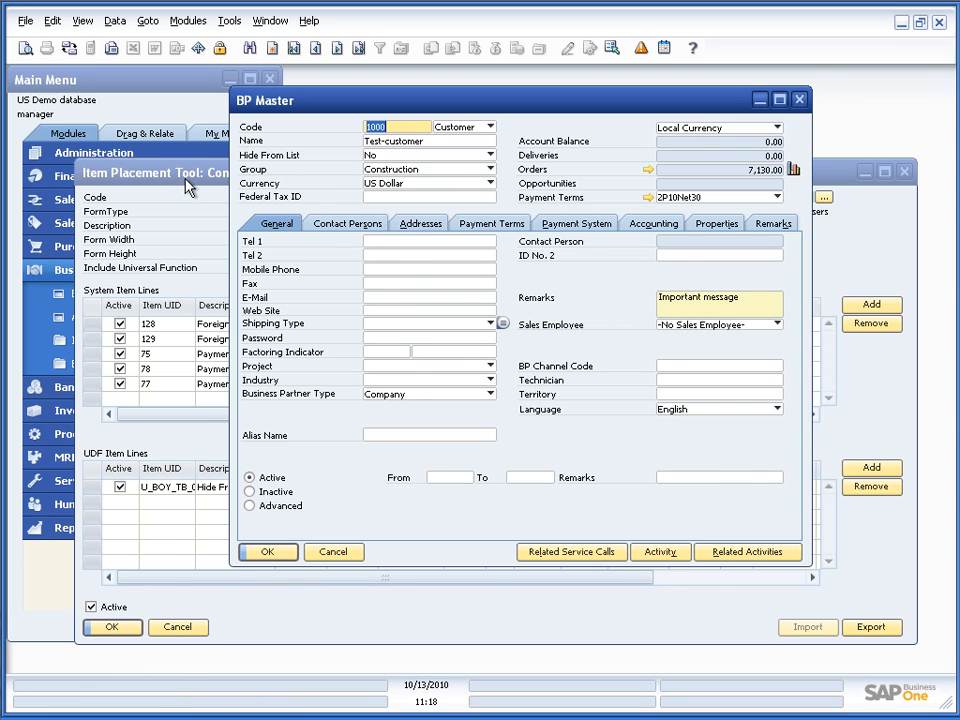
{"action": "left_click", "coordinate": [222, 266]}
{"action": "key", "text": "Tab"}
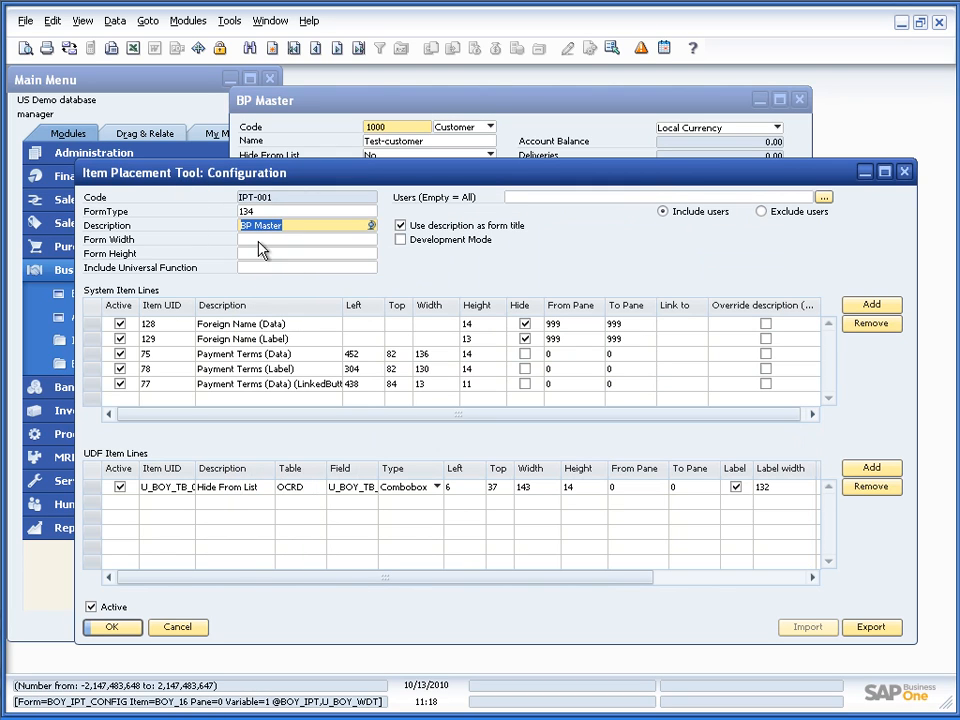
{"action": "type", "text": "8"}
{"action": "key", "text": "BackSpace"}
{"action": "type", "text": "800"}
{"action": "key", "text": "BackSpace"}
{"action": "key", "text": "BackSpace"}
{"action": "key", "text": "BackSpace"}
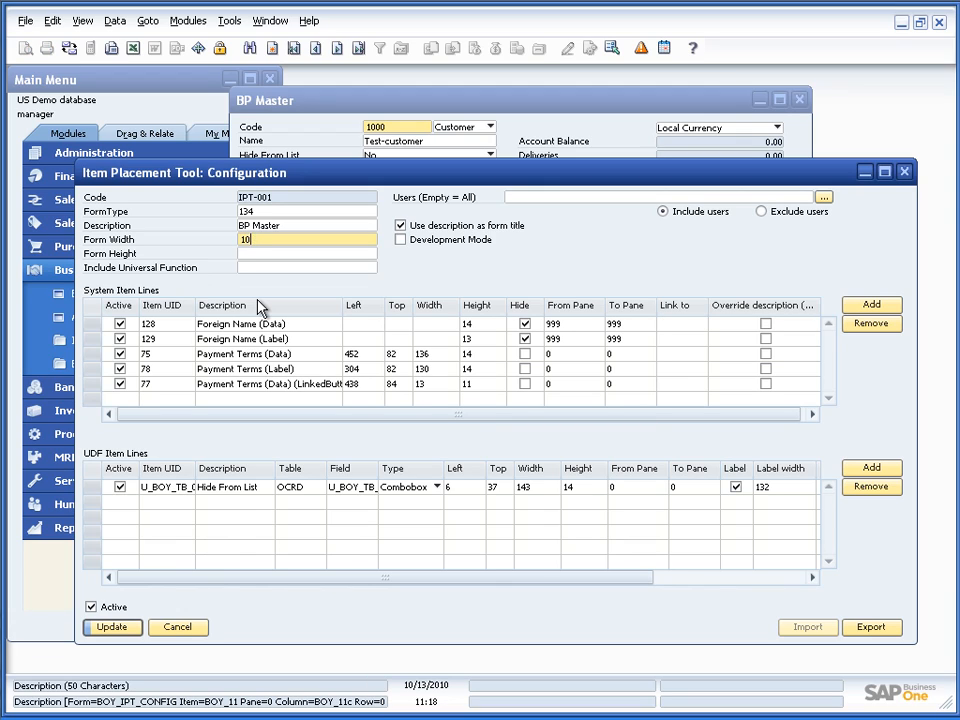
{"action": "type", "text": "900"}
{"action": "left_click", "coordinate": [113, 627]}
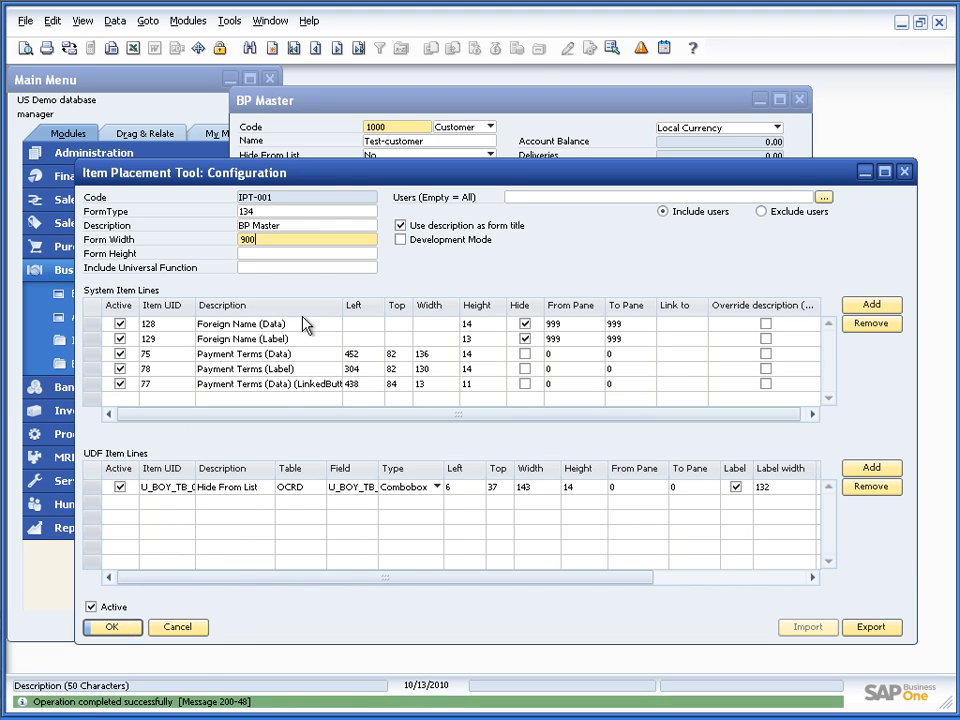
- Close and reopen the BP Master form and move its window to examine the configured width
{"action": "left_click", "coordinate": [316, 140]}
{"action": "left_click", "coordinate": [320, 553]}
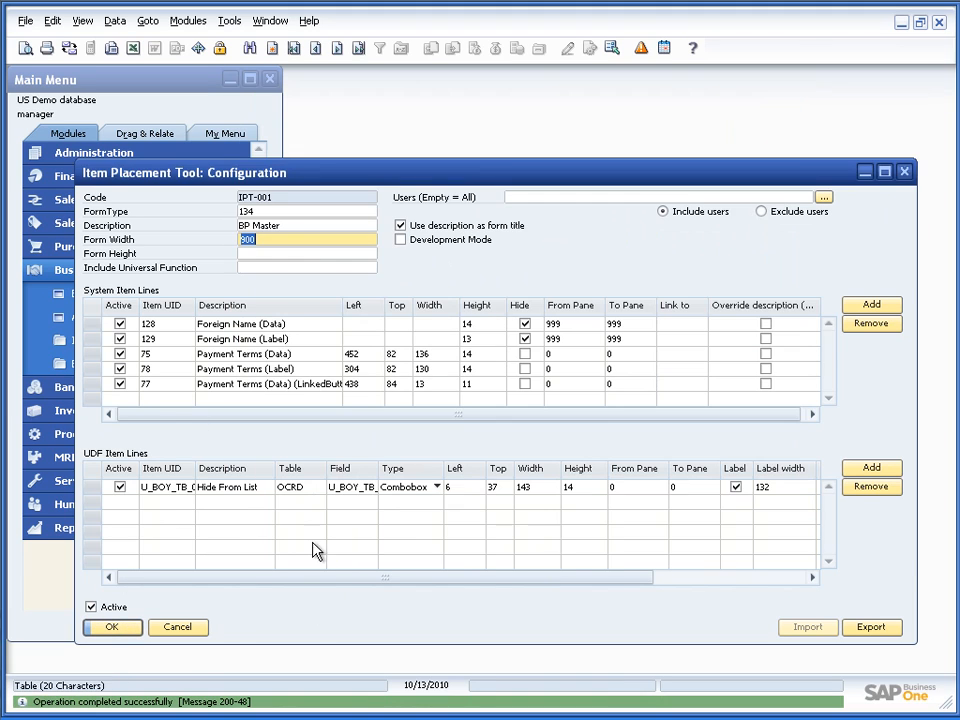
{"action": "left_click", "coordinate": [60, 294]}
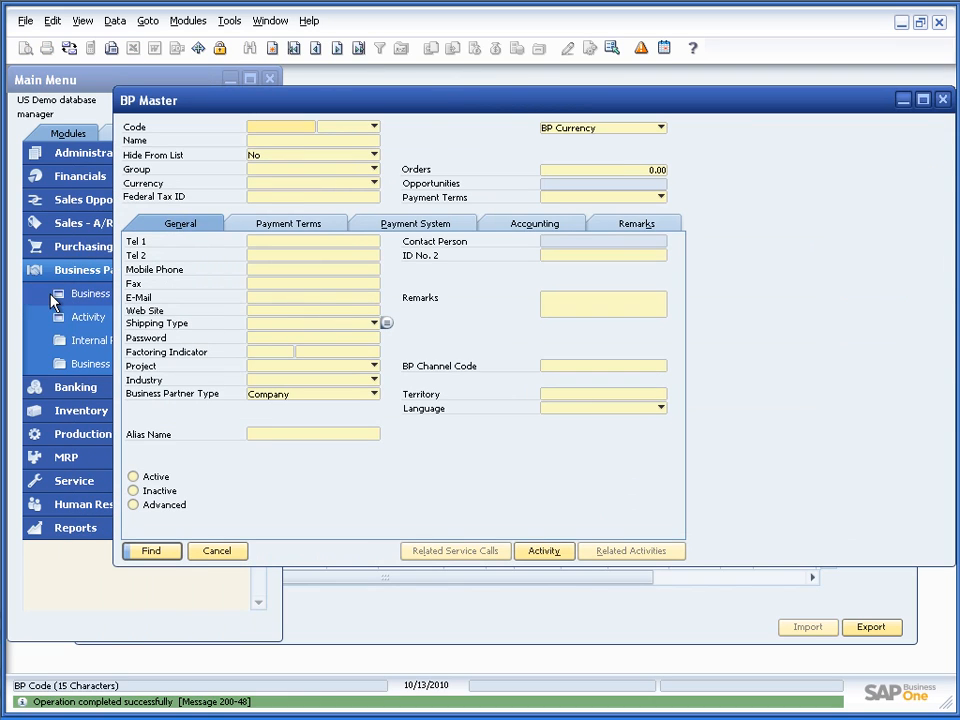
{"action": "left_click_drag", "start_coordinate": [397, 115], "coordinate": [322, 115]}
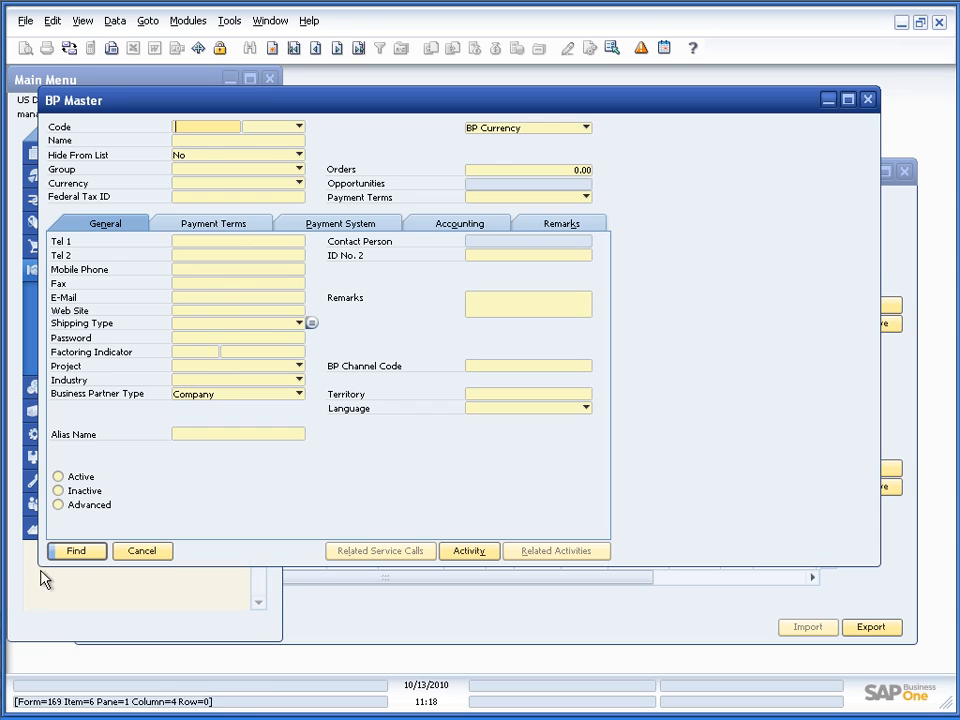
- Clear the form width in the item placement configuration and update it
{"action": "left_click", "coordinate": [784, 636]}
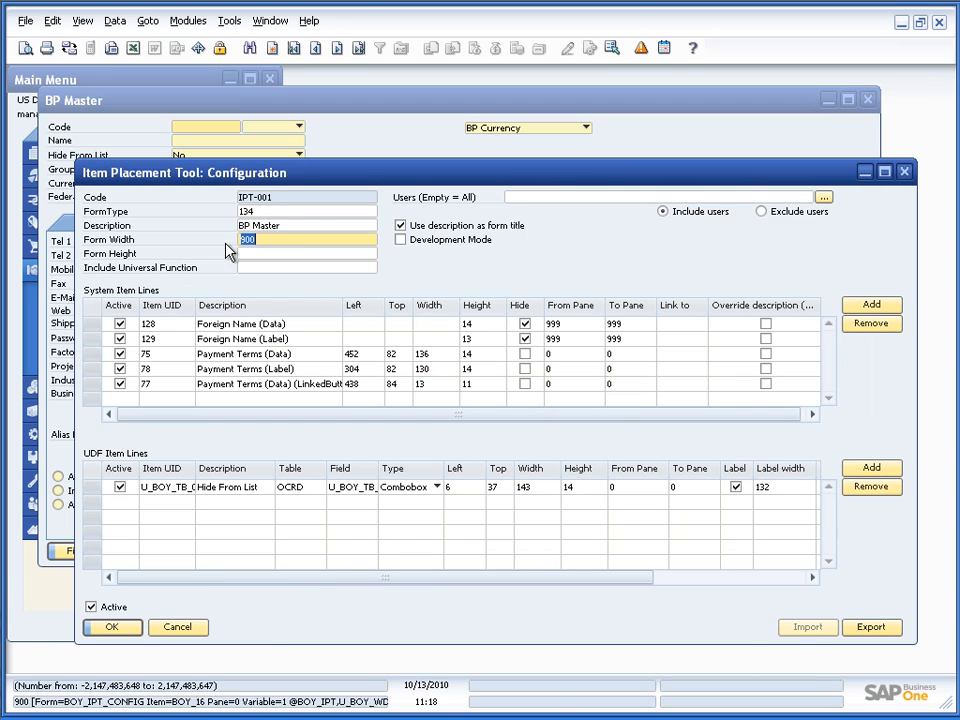
{"action": "left_click", "coordinate": [305, 239]}
{"action": "double_click", "coordinate": [305, 239]}
{"action": "key", "text": "Delete"}
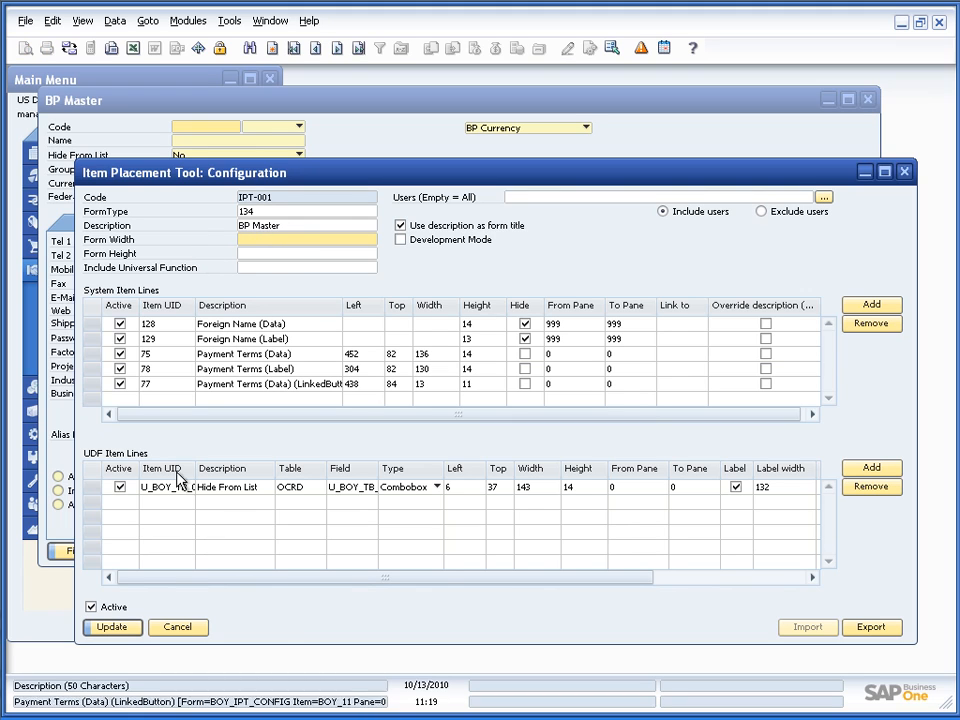
{"action": "left_click", "coordinate": [112, 627]}
- Narrow the BP Master window, move it clear of the main menu, and display the test customer's record
{"action": "left_click", "coordinate": [133, 104]}
{"action": "left_click", "coordinate": [142, 551]}
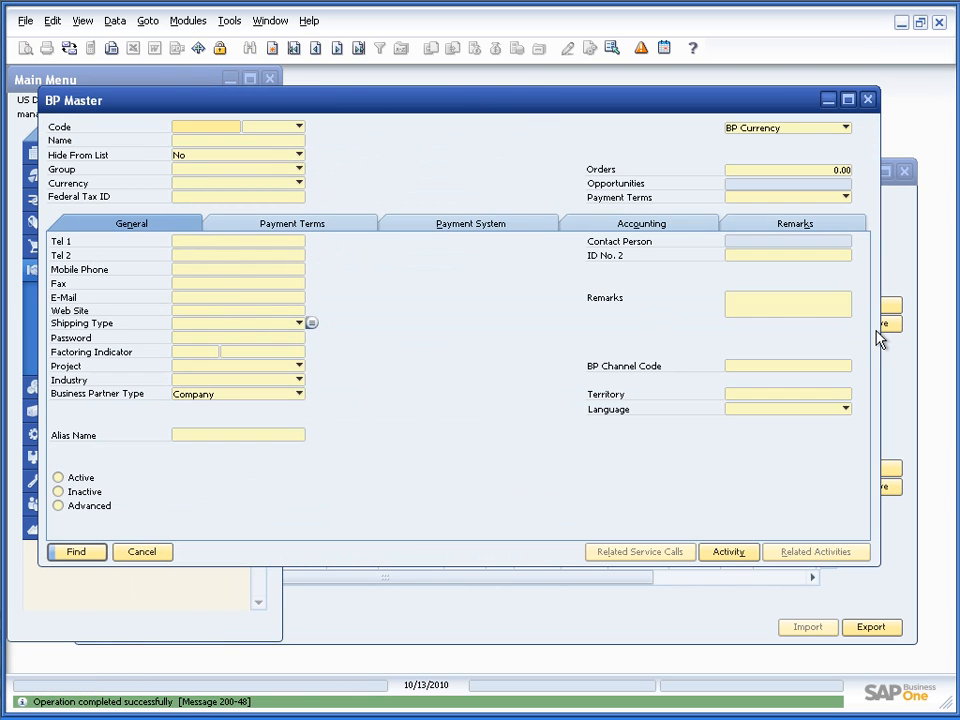
{"action": "left_click_drag", "start_coordinate": [879, 336], "coordinate": [624, 388]}
{"action": "left_click_drag", "start_coordinate": [208, 96], "coordinate": [510, 94]}
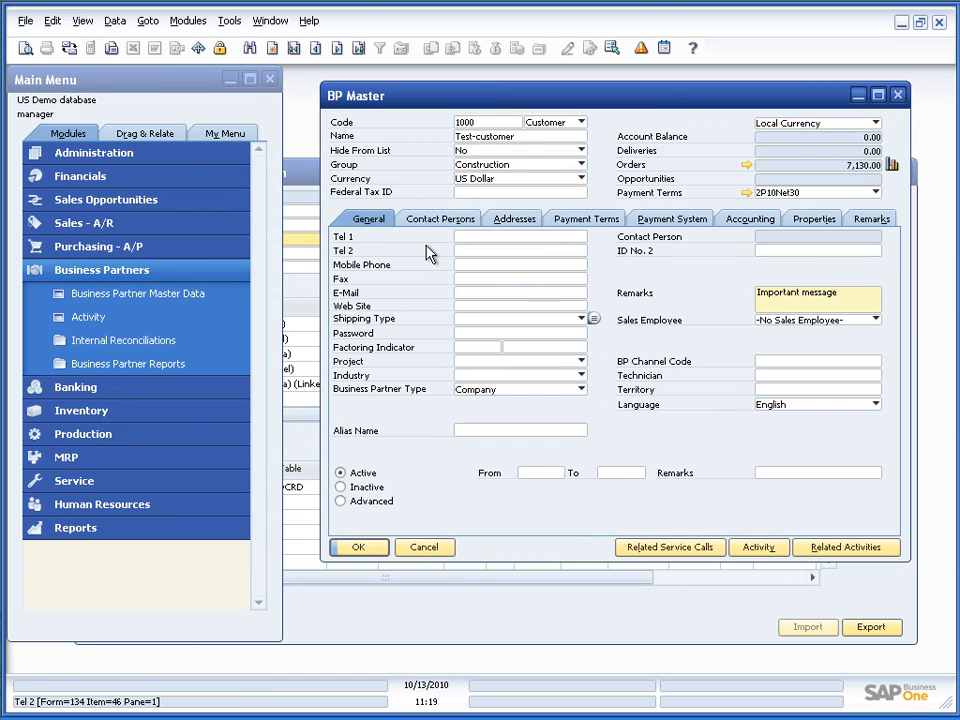
- Enable Development Mode in the item placement configuration
{"action": "left_click", "coordinate": [301, 175]}
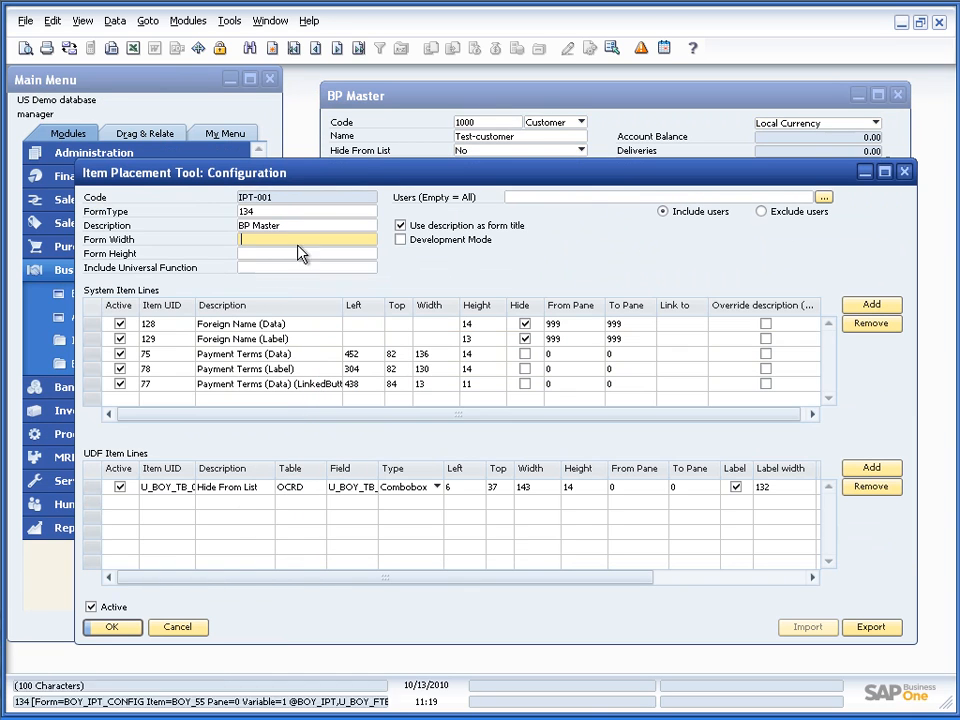
{"action": "left_click", "coordinate": [466, 242]}
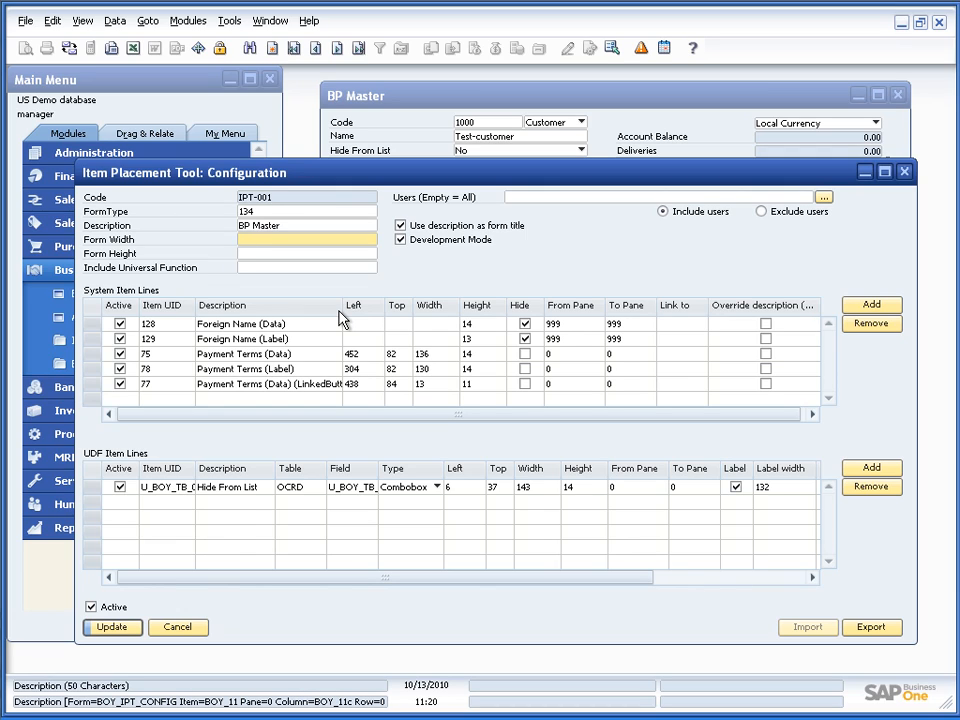
- Save the Development Mode setting and inspect the placement details of tabs and contact fields on the BP Master form
{"action": "key", "text": "Return"}
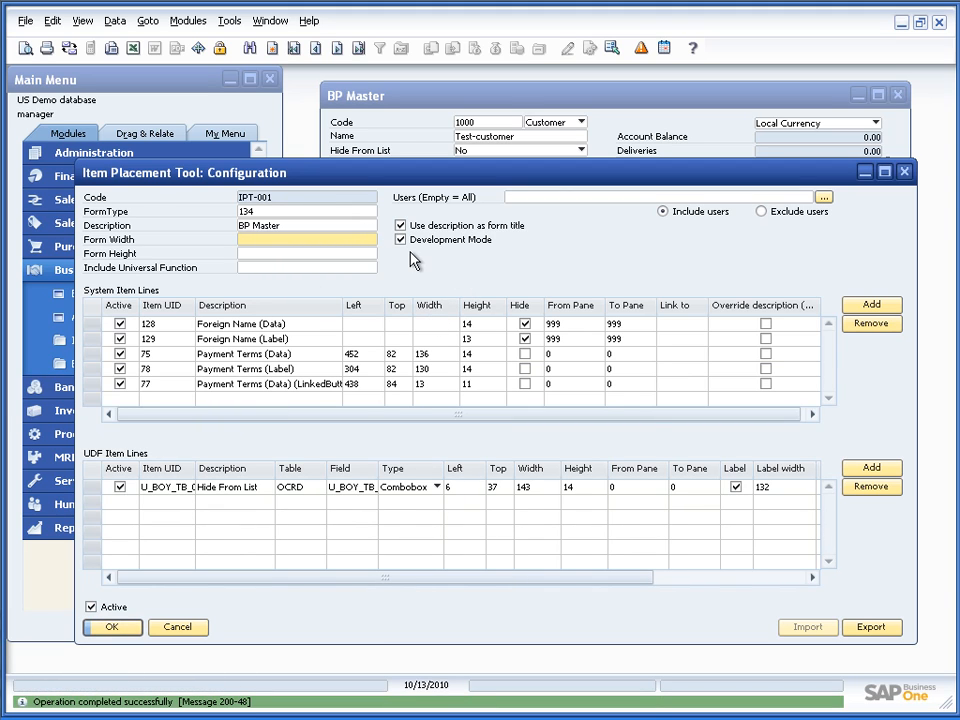
{"action": "left_click", "coordinate": [407, 158]}
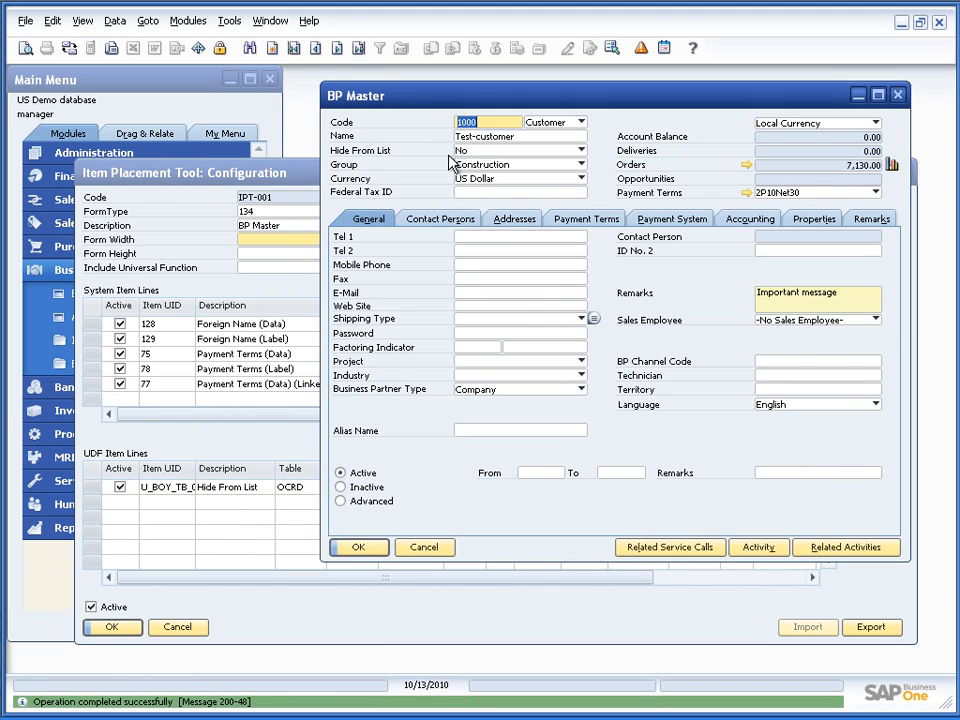
{"action": "left_click", "coordinate": [478, 140]}
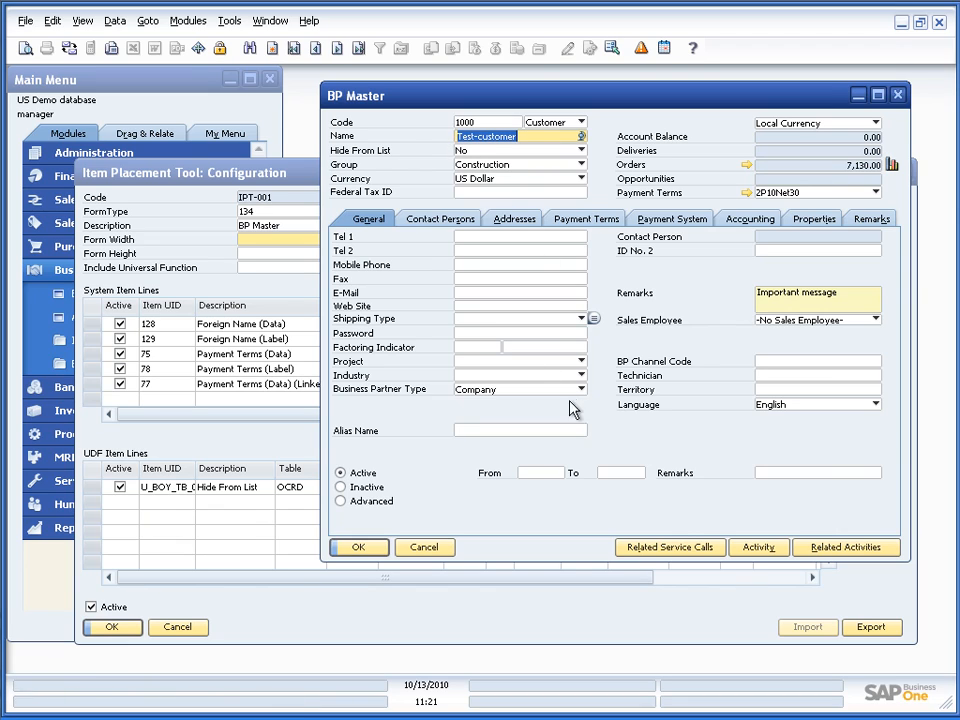
{"action": "left_click", "coordinate": [418, 222]}
{"action": "left_click", "coordinate": [388, 221]}
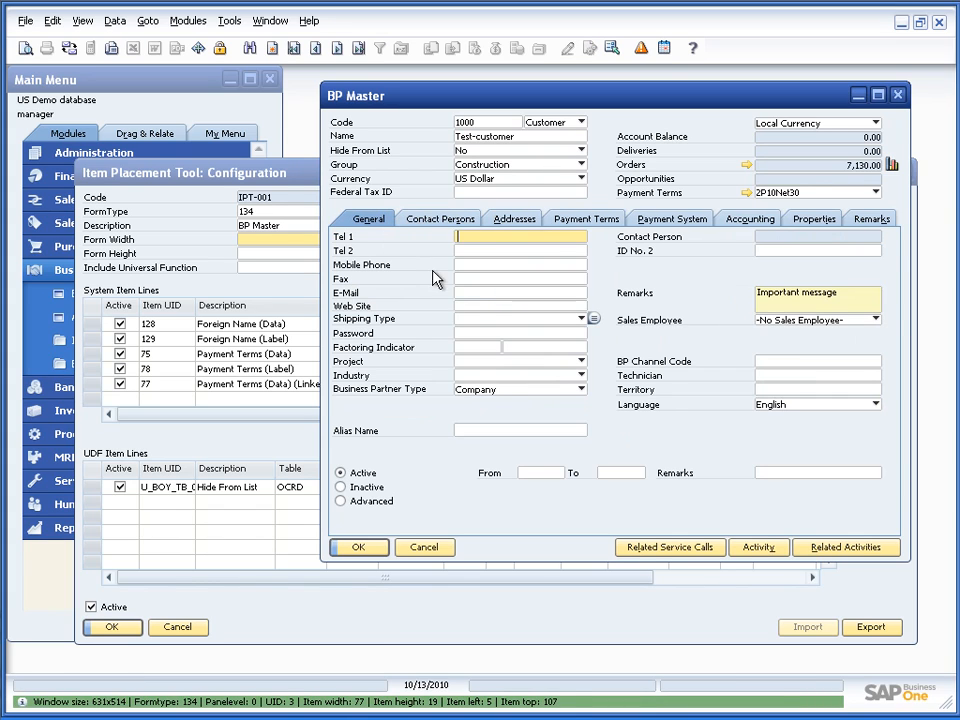
{"action": "left_click", "coordinate": [463, 279]}
{"action": "left_click", "coordinate": [469, 305]}
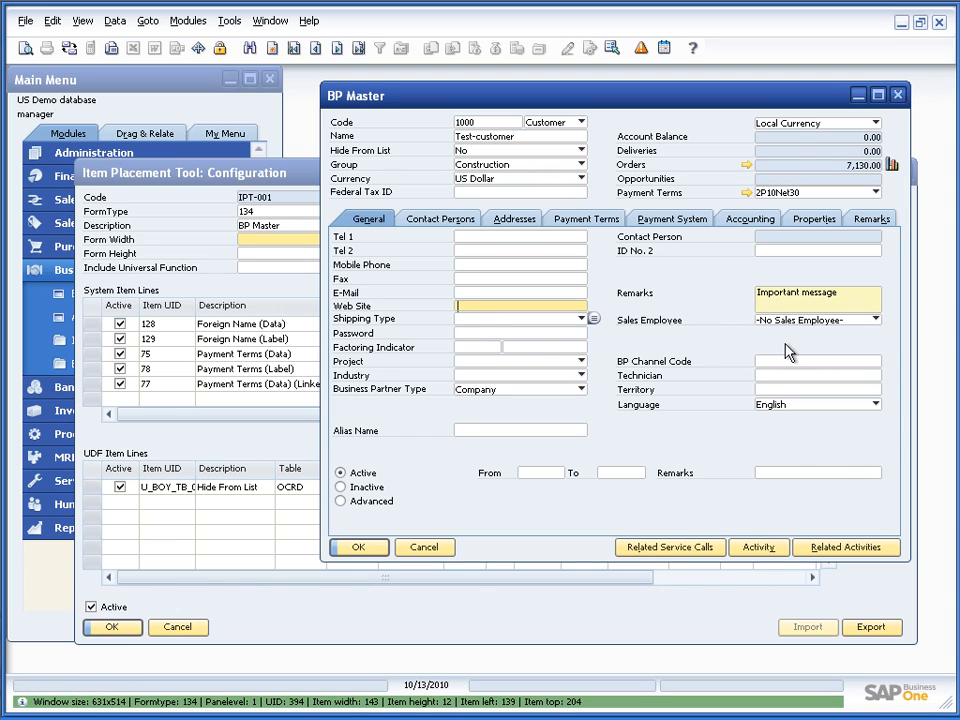
- Check the Include Universal Function field in the configuration and inspect the Payment Terms field's placement details on the BP Master form
{"action": "left_click", "coordinate": [280, 173]}
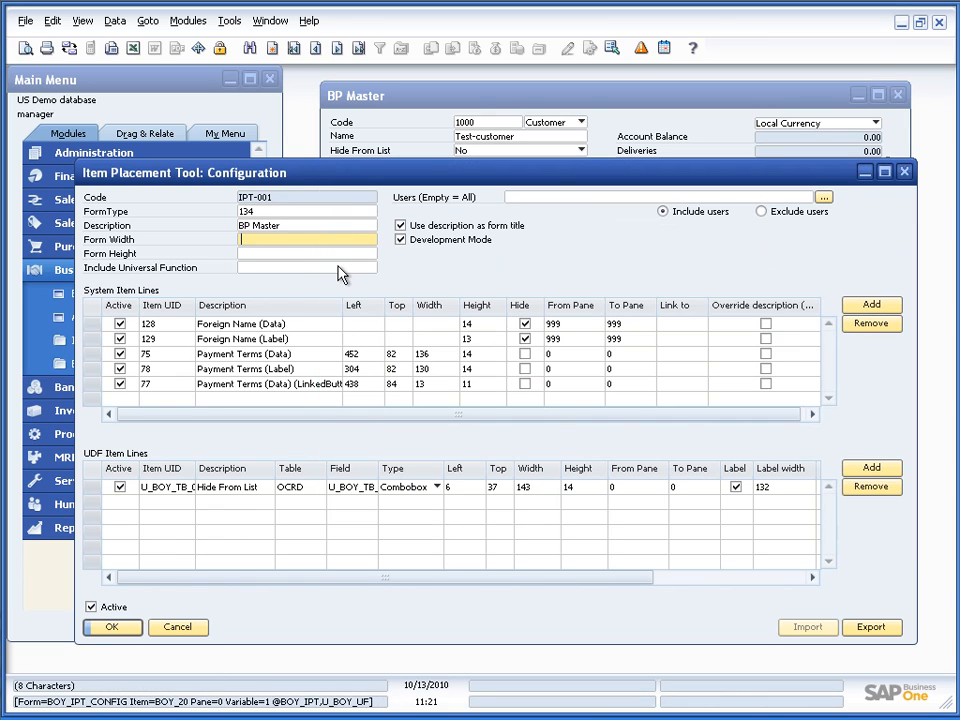
{"action": "left_click", "coordinate": [245, 267]}
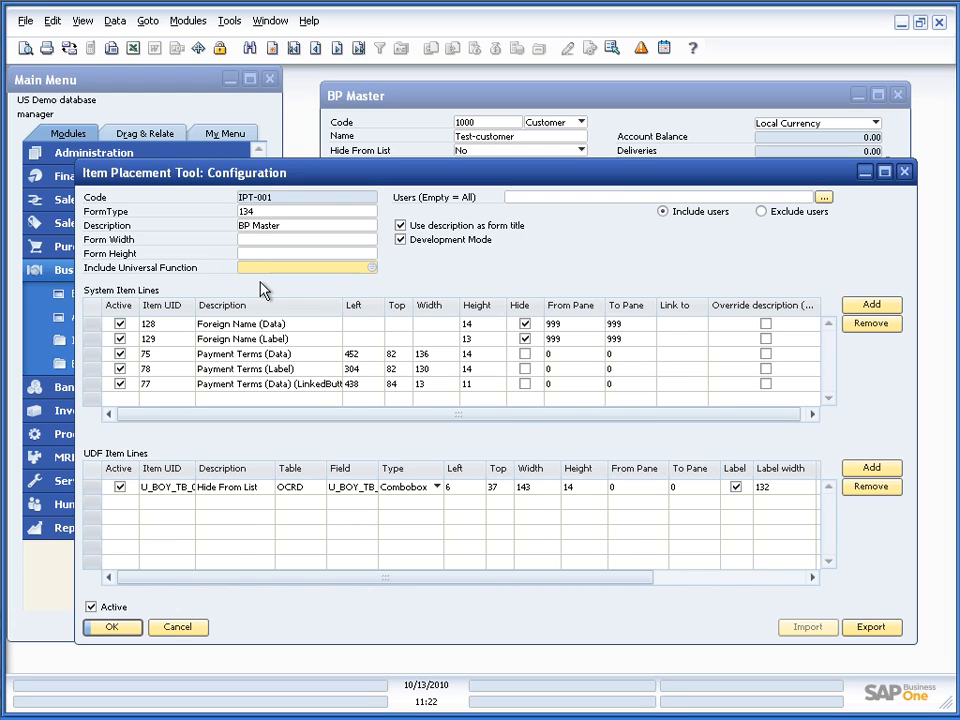
{"action": "left_click", "coordinate": [389, 99]}
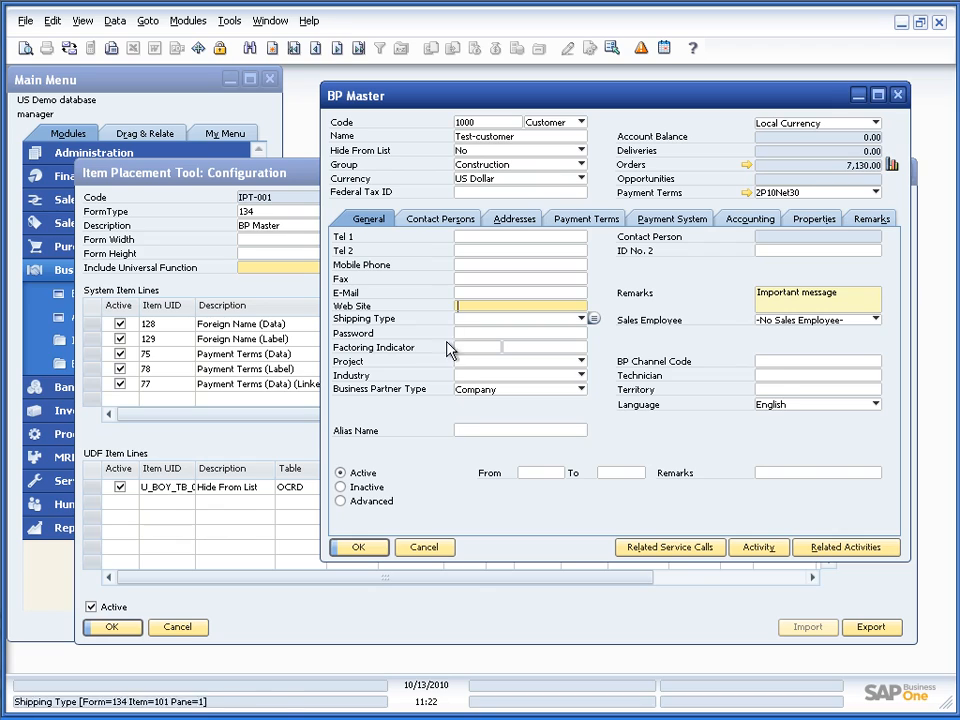
{"action": "left_click", "coordinate": [775, 194]}
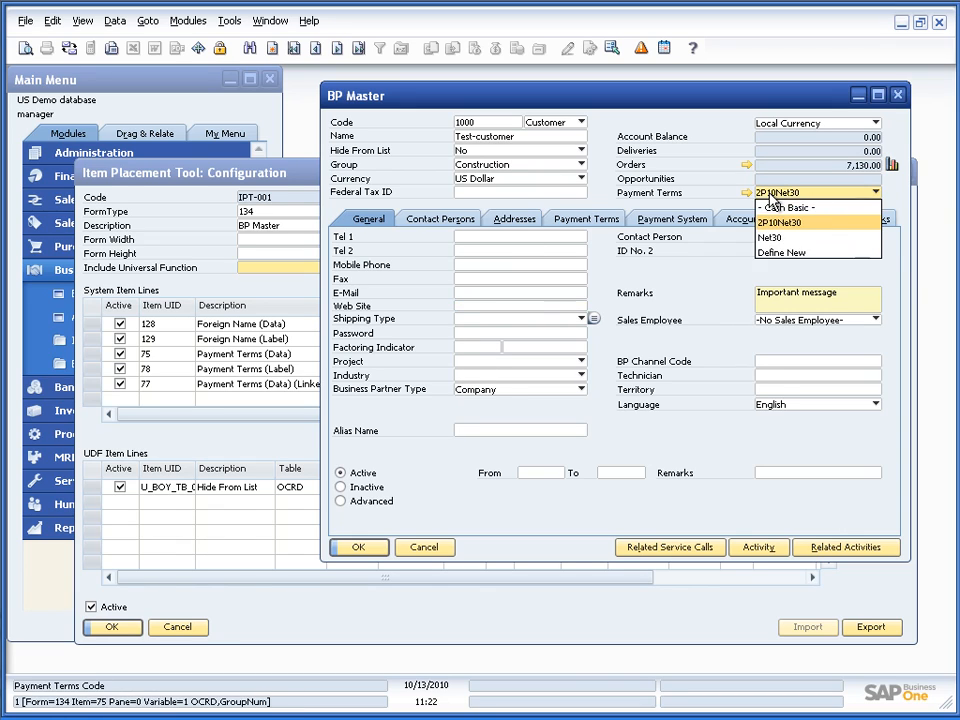
{"action": "left_click", "coordinate": [771, 196]}
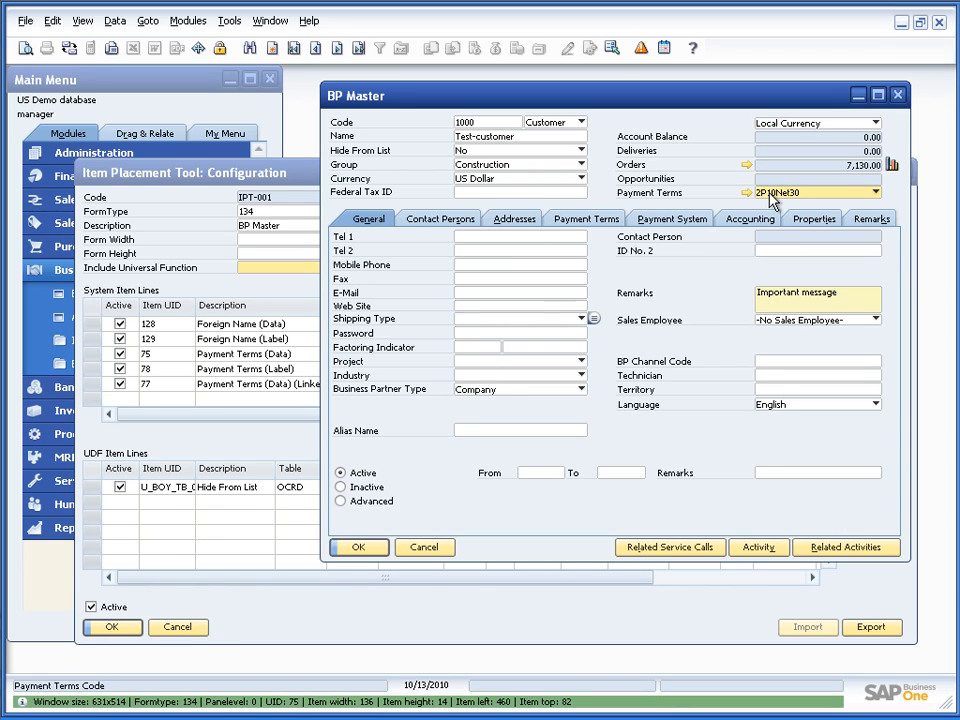
{"action": "left_click", "coordinate": [290, 174]}
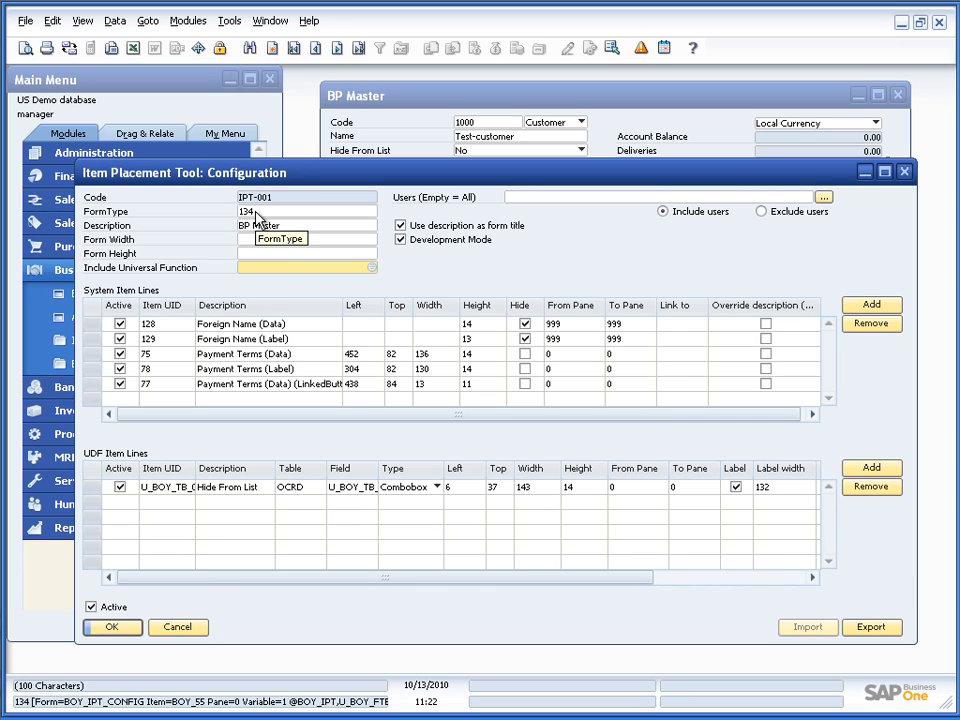
- Restrict the item placement configuration to the manager user and update it
{"action": "left_click", "coordinate": [776, 200]}
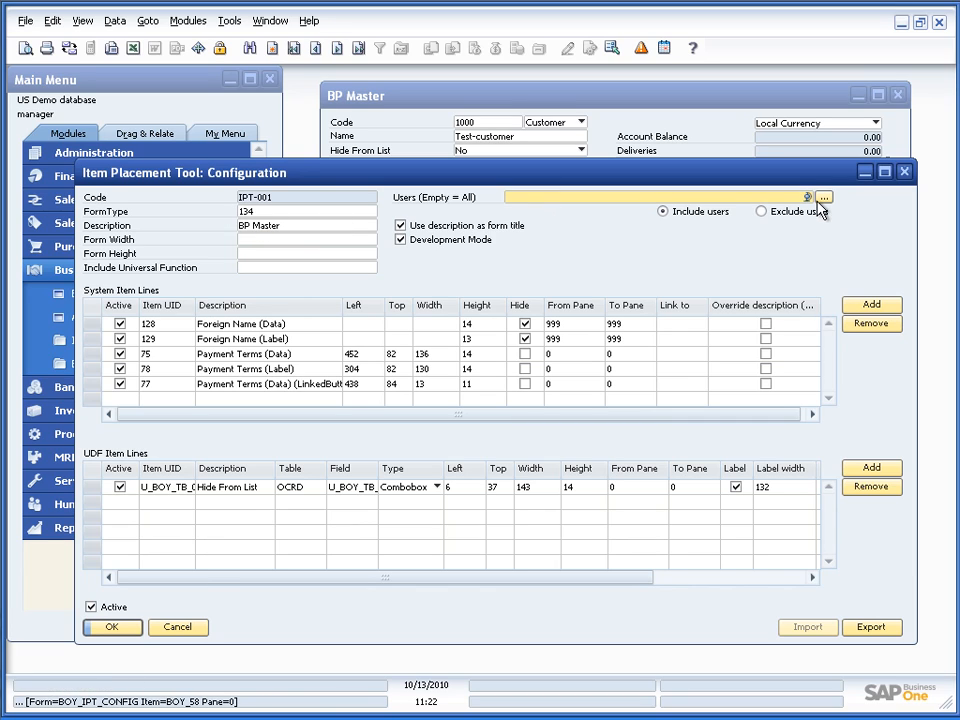
{"action": "left_click", "coordinate": [824, 197]}
{"action": "left_click", "coordinate": [114, 303]}
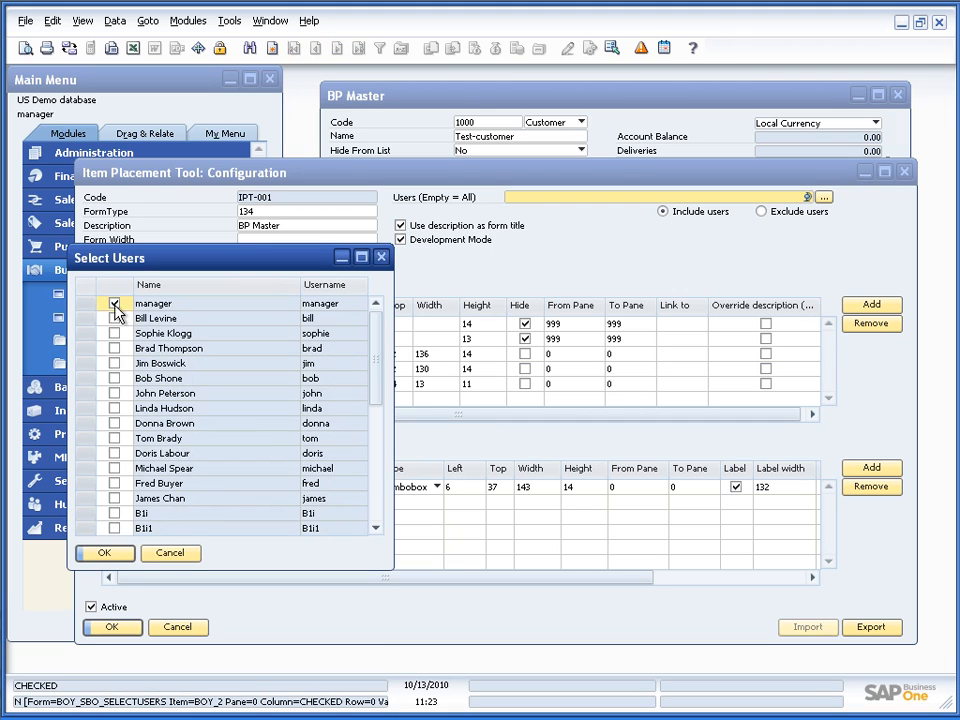
{"action": "left_click", "coordinate": [112, 553]}
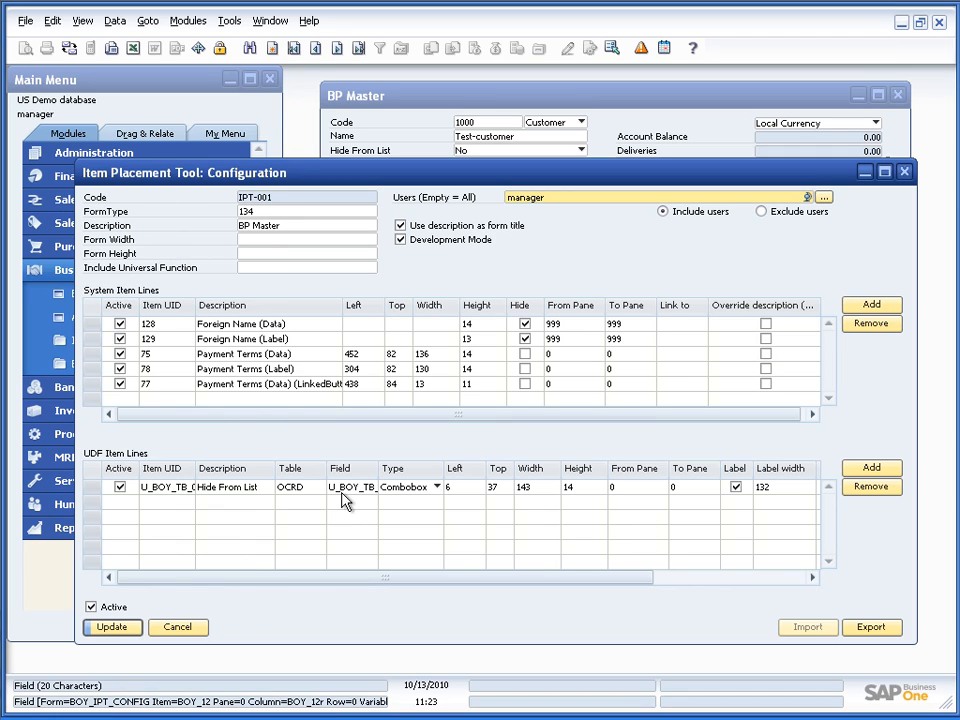
{"action": "left_click", "coordinate": [91, 607]}
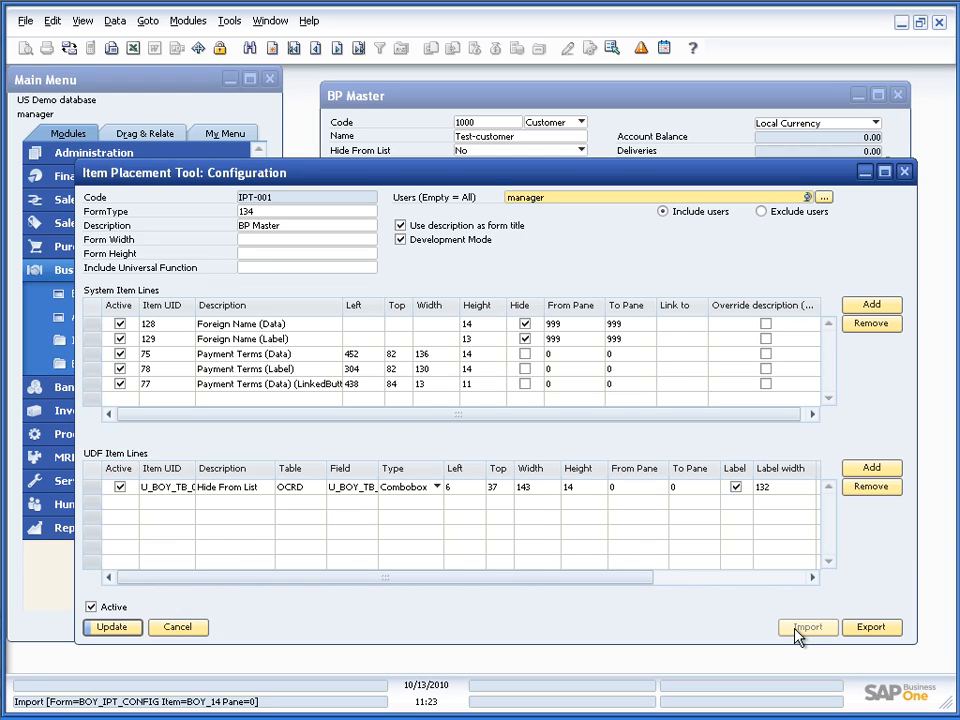
{"action": "right_click", "coordinate": [602, 613]}
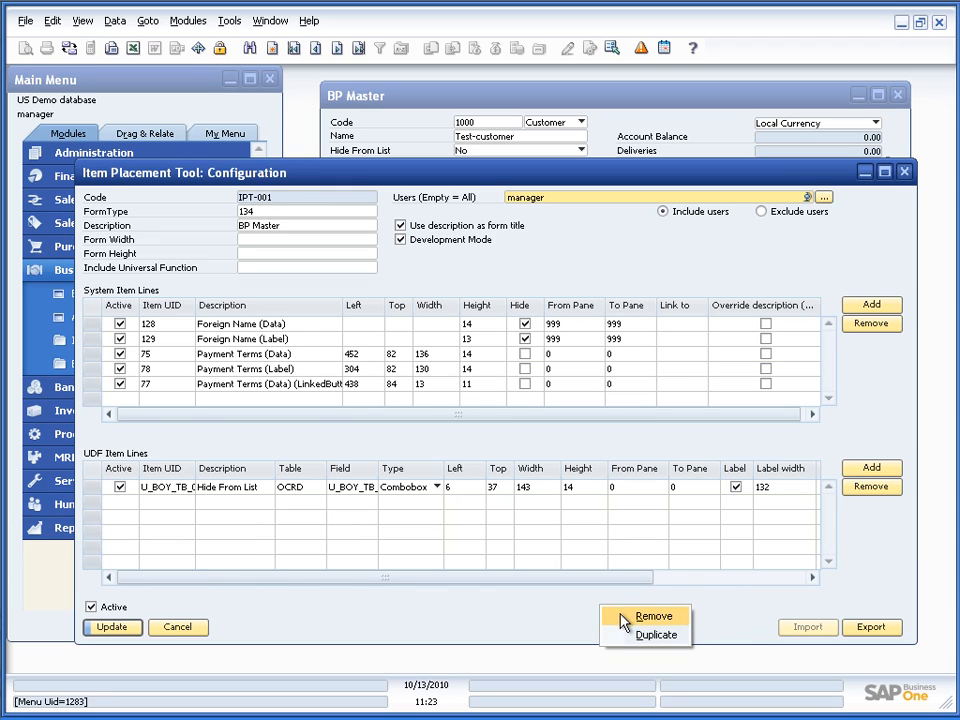
{"action": "left_click", "coordinate": [126, 625]}
- Examine the configuration's record commands, and view the system item lines and their Active setting in the maximized window
{"action": "right_click", "coordinate": [421, 584]}
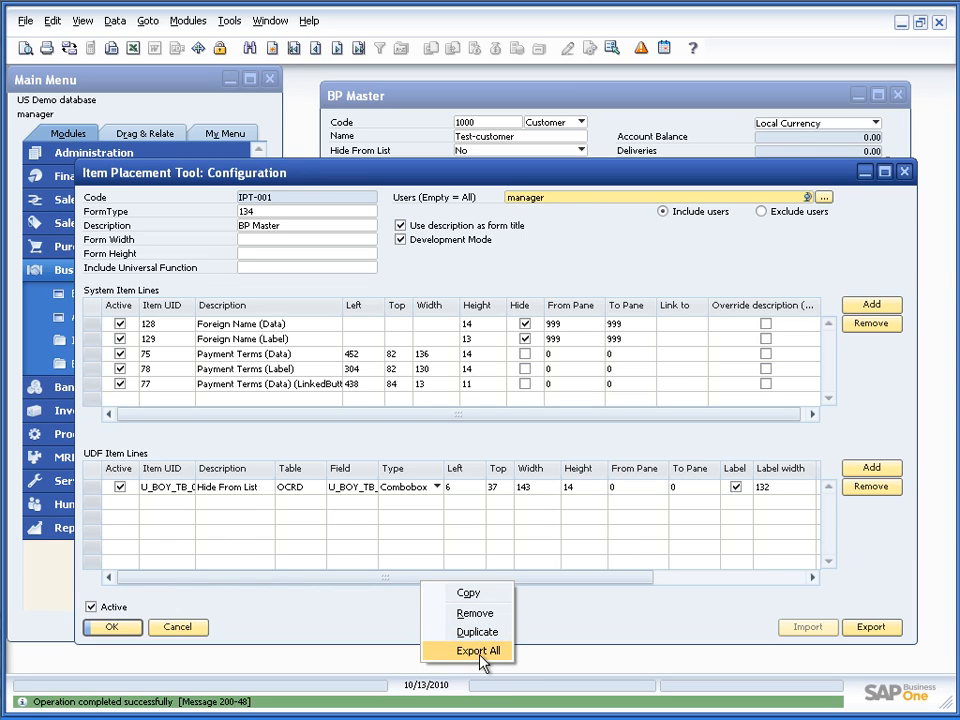
{"action": "left_click", "coordinate": [543, 620]}
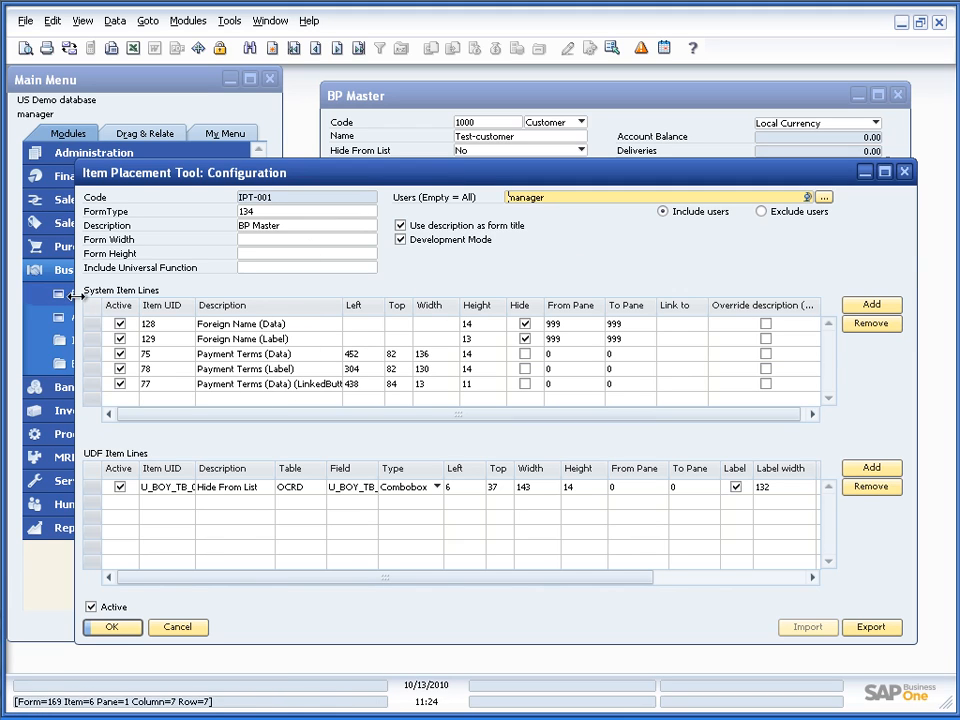
{"action": "double_click", "coordinate": [349, 176]}
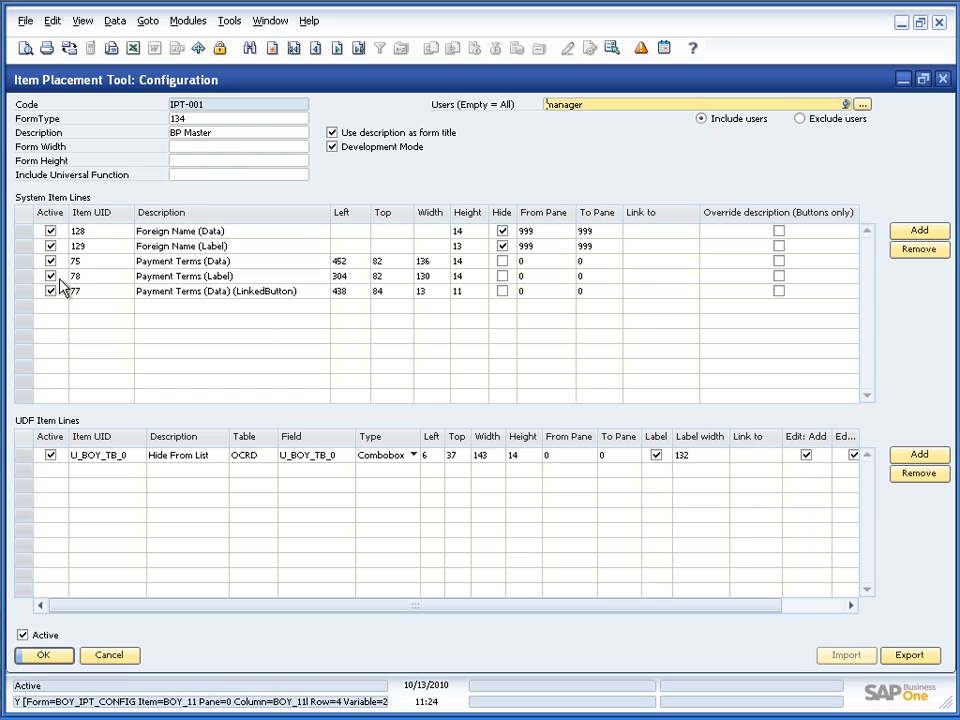
{"action": "left_click", "coordinate": [50, 246]}
{"action": "left_click", "coordinate": [50, 246]}
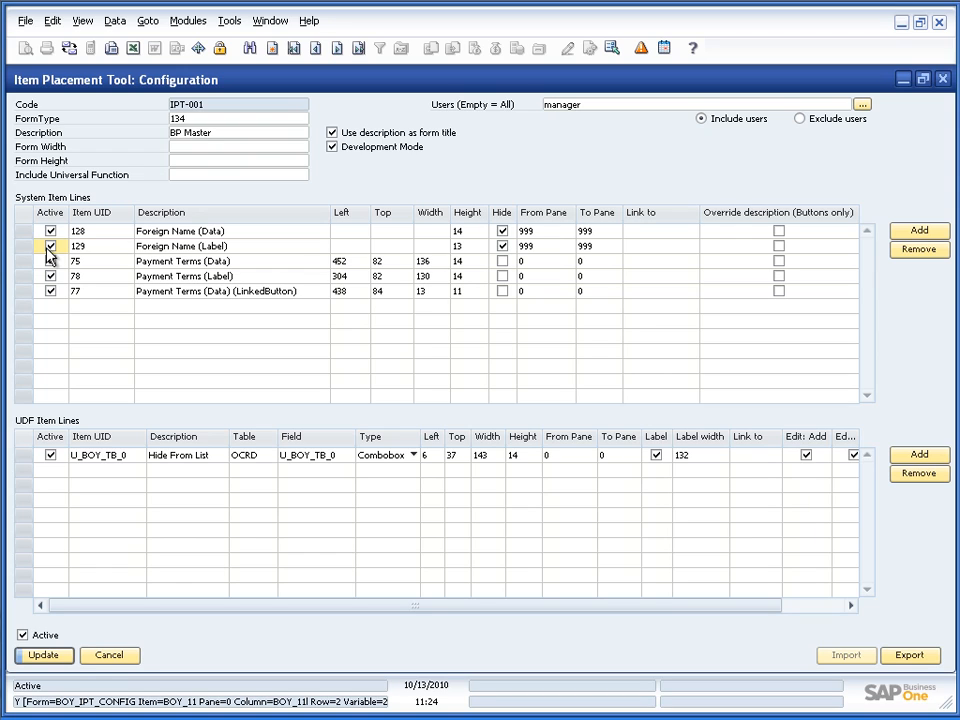
{"action": "left_click", "coordinate": [97, 247]}
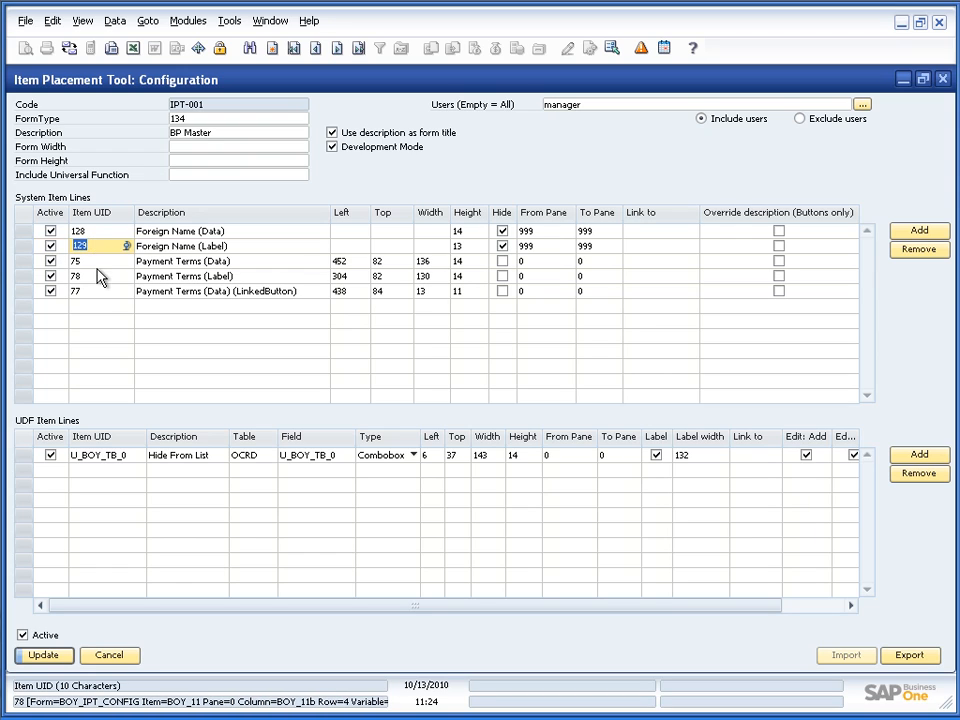
{"action": "double_click", "coordinate": [153, 82]}
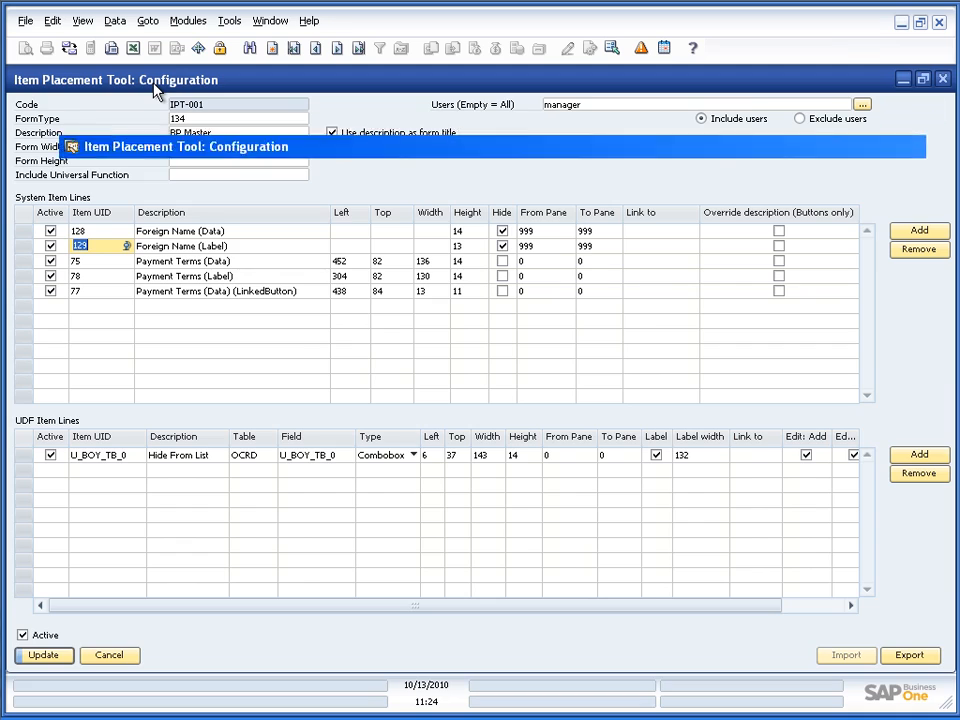
- Compare the Payment Terms field on the BP Master form with its system item lines in the configuration
{"action": "left_click", "coordinate": [377, 133]}
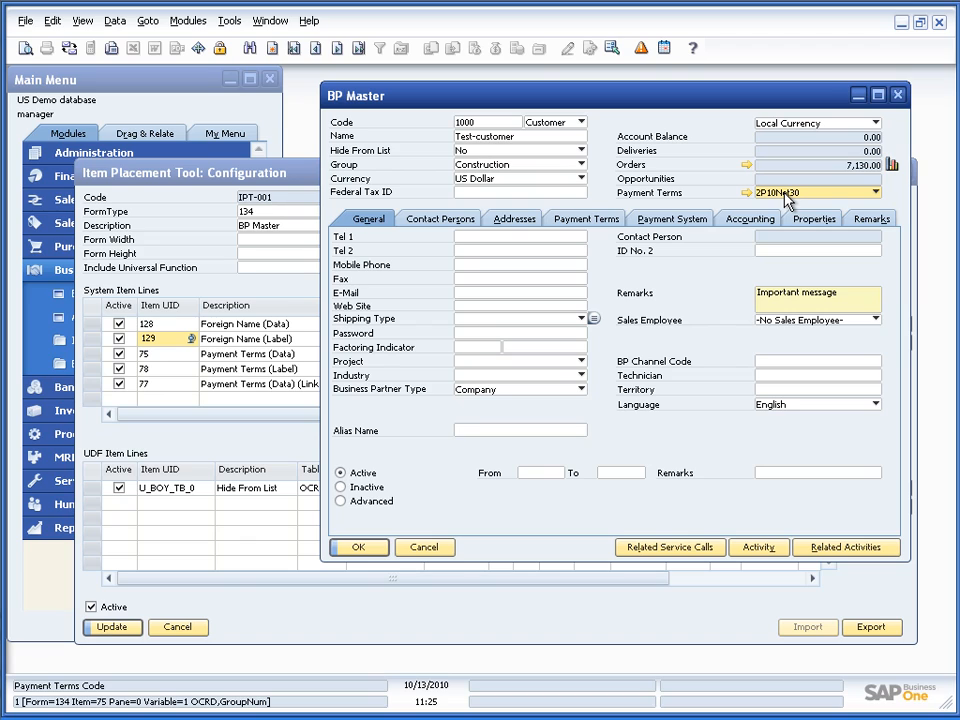
{"action": "left_click", "coordinate": [229, 360]}
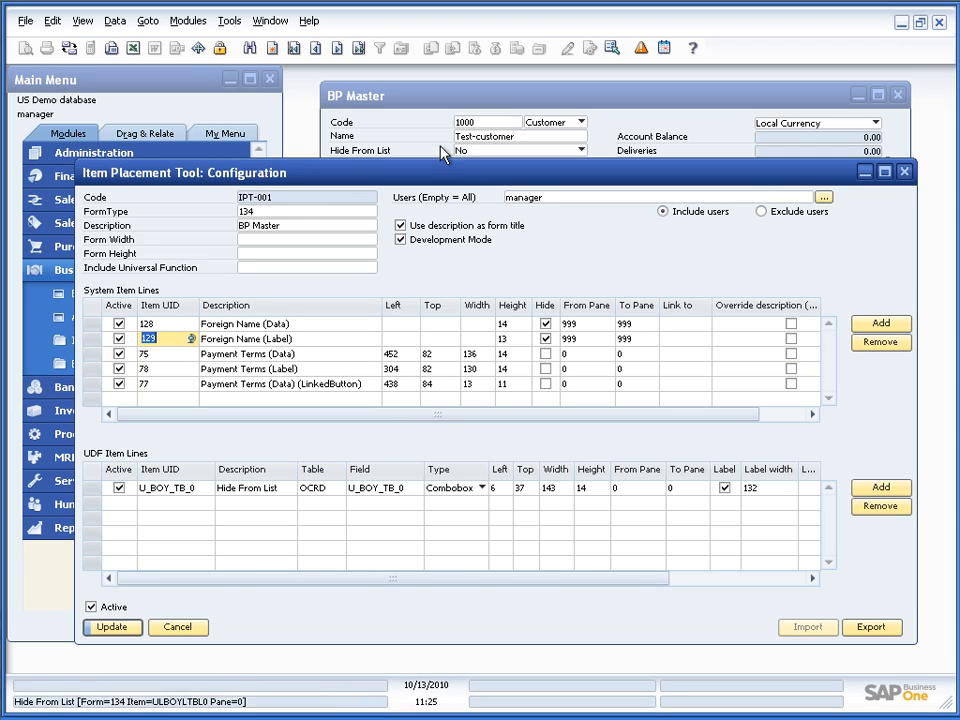
{"action": "left_click", "coordinate": [418, 113]}
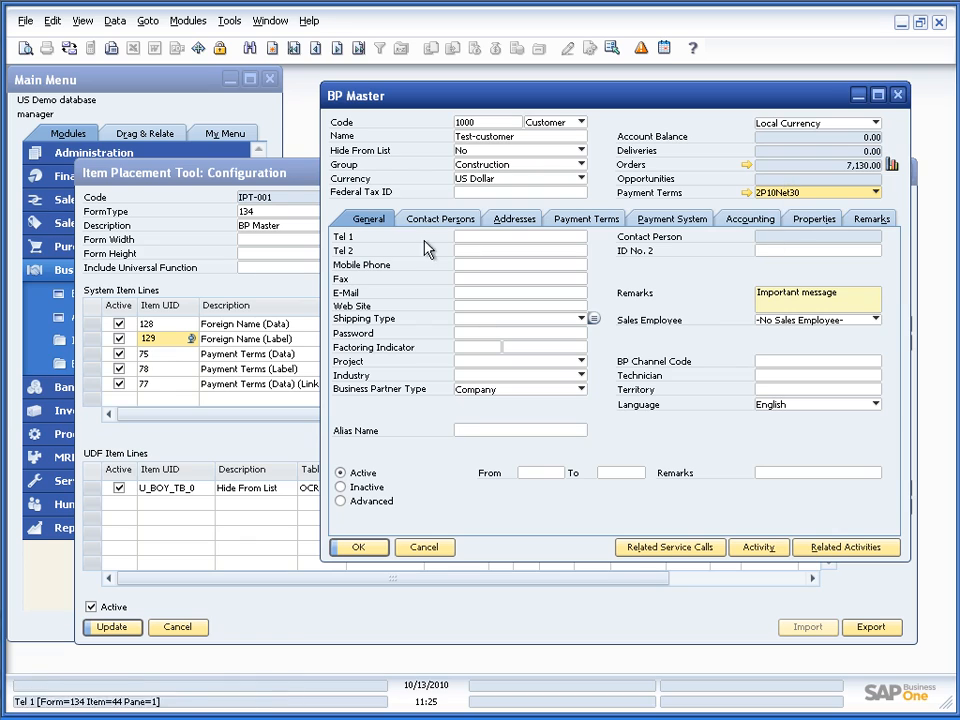
{"action": "left_click", "coordinate": [233, 172]}
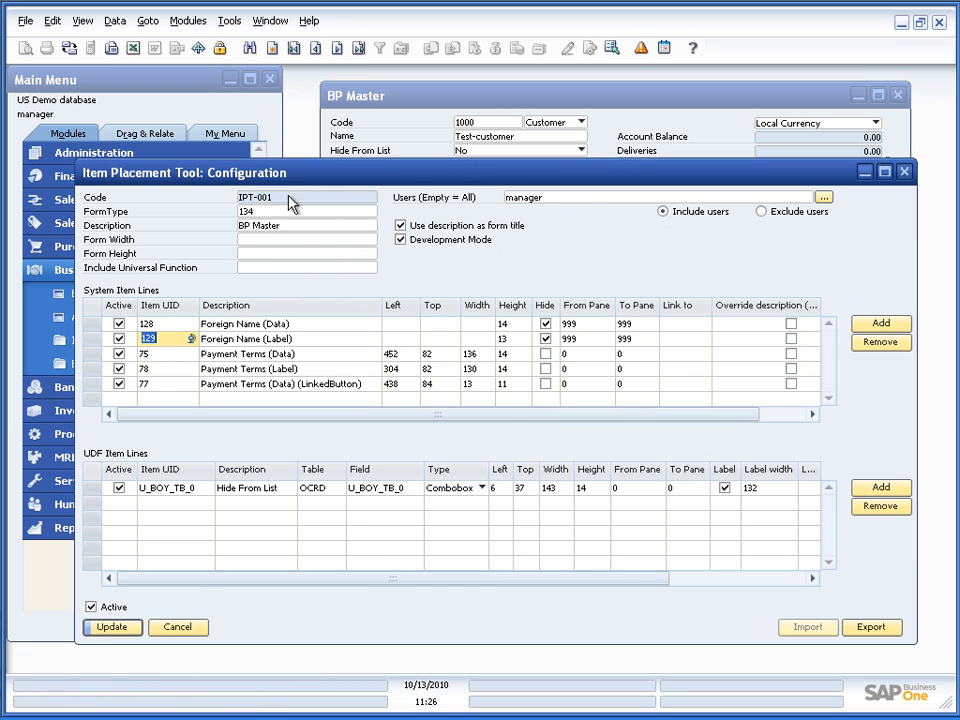
- Set Top to 84 for the Payment Terms data and label lines and 86 for the linked button, and update the configuration
{"action": "left_click", "coordinate": [430, 356]}
{"action": "type", "text": "84"}
{"action": "key", "text": "Down"}
{"action": "type", "text": "84"}
{"action": "key", "text": "Down"}
{"action": "type", "text": "86"}
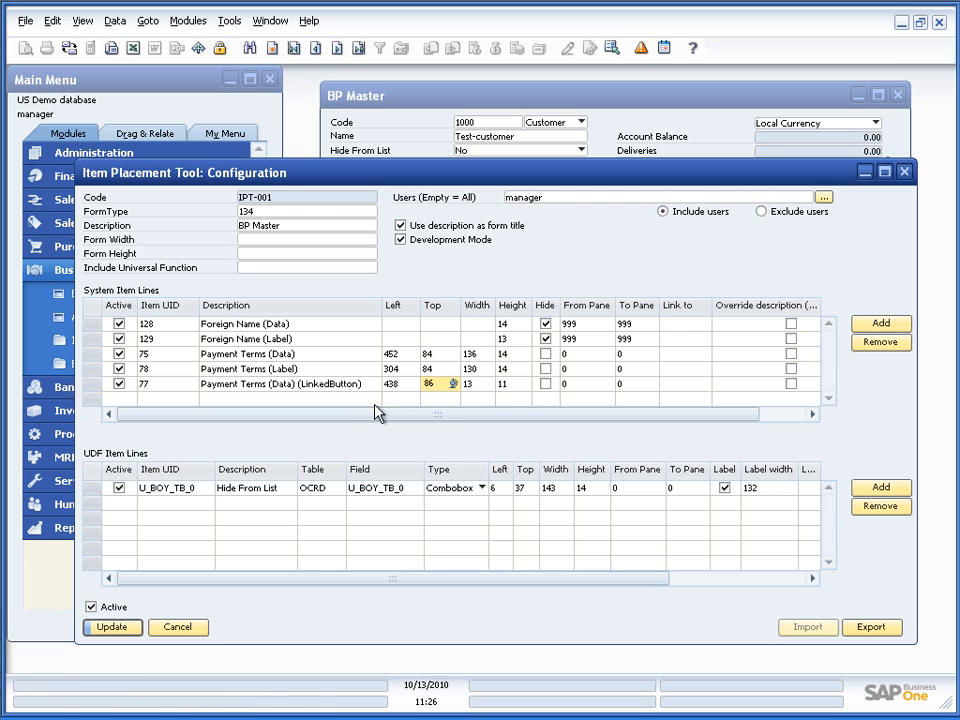
{"action": "left_click", "coordinate": [570, 152]}
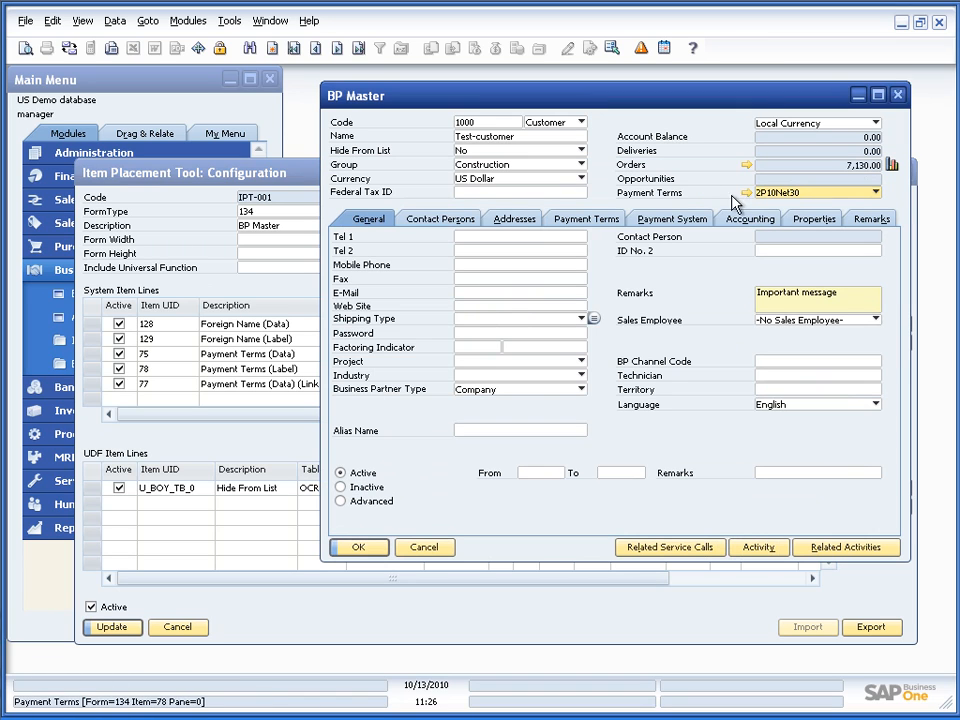
{"action": "left_click", "coordinate": [258, 185]}
{"action": "key", "text": "Return"}
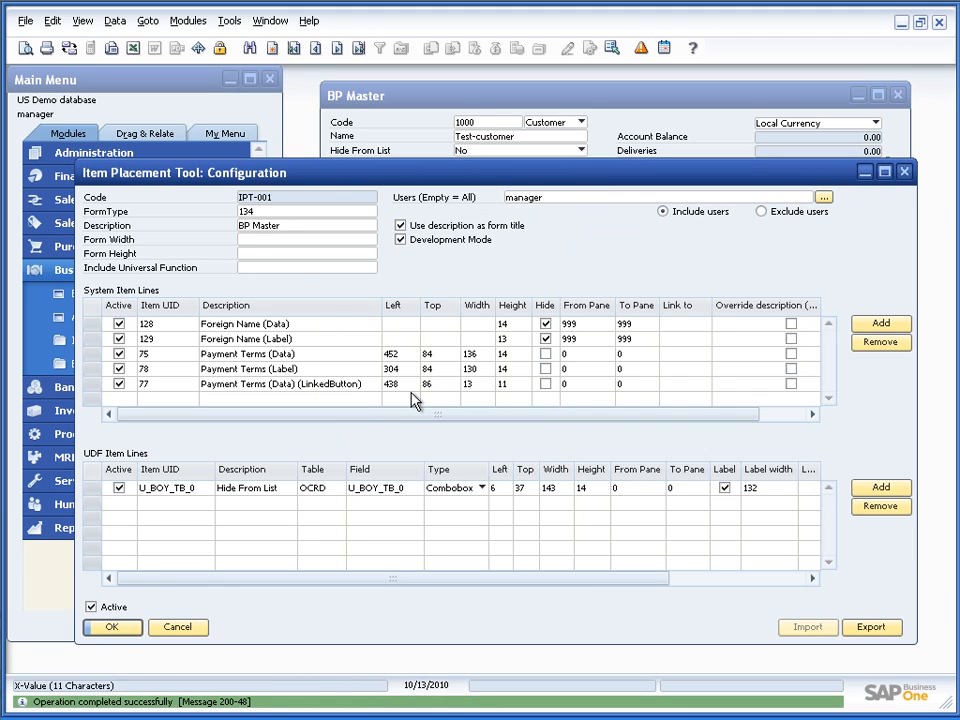
- Close and reopen the BP Master form and display the test customer's record to check the Payment Terms position
{"action": "left_click", "coordinate": [381, 135]}
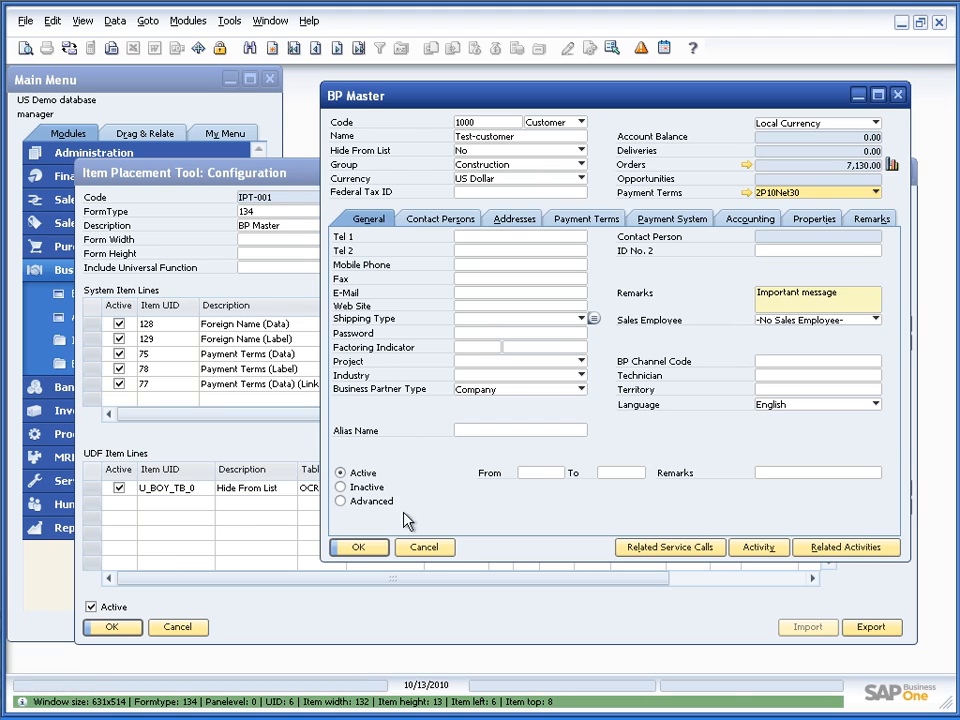
{"action": "left_click", "coordinate": [418, 546]}
{"action": "left_click", "coordinate": [80, 84]}
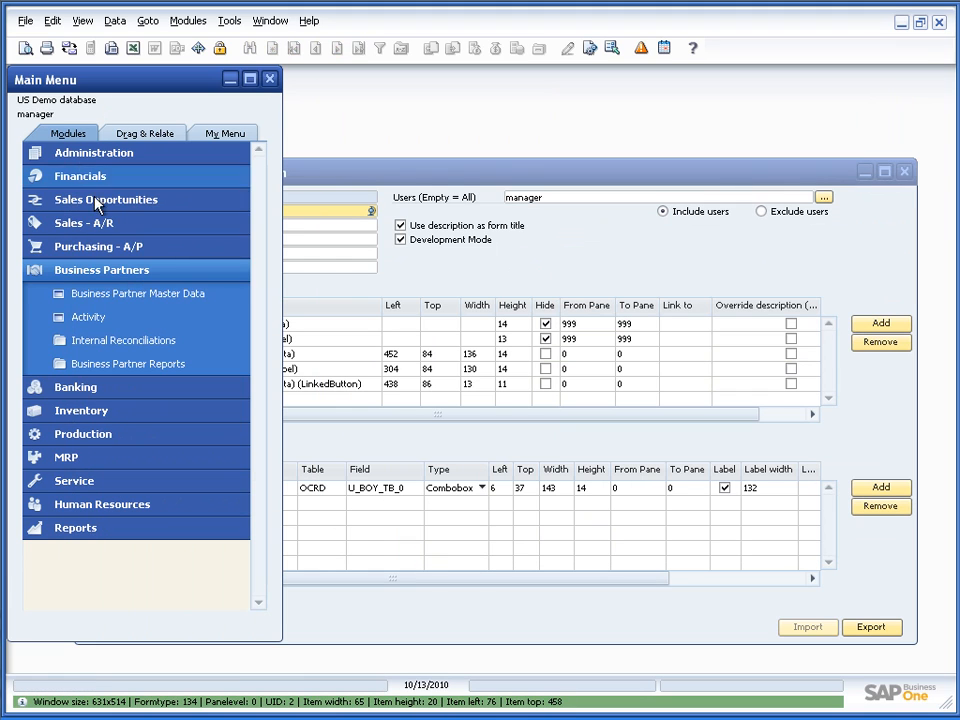
{"action": "left_click", "coordinate": [212, 299]}
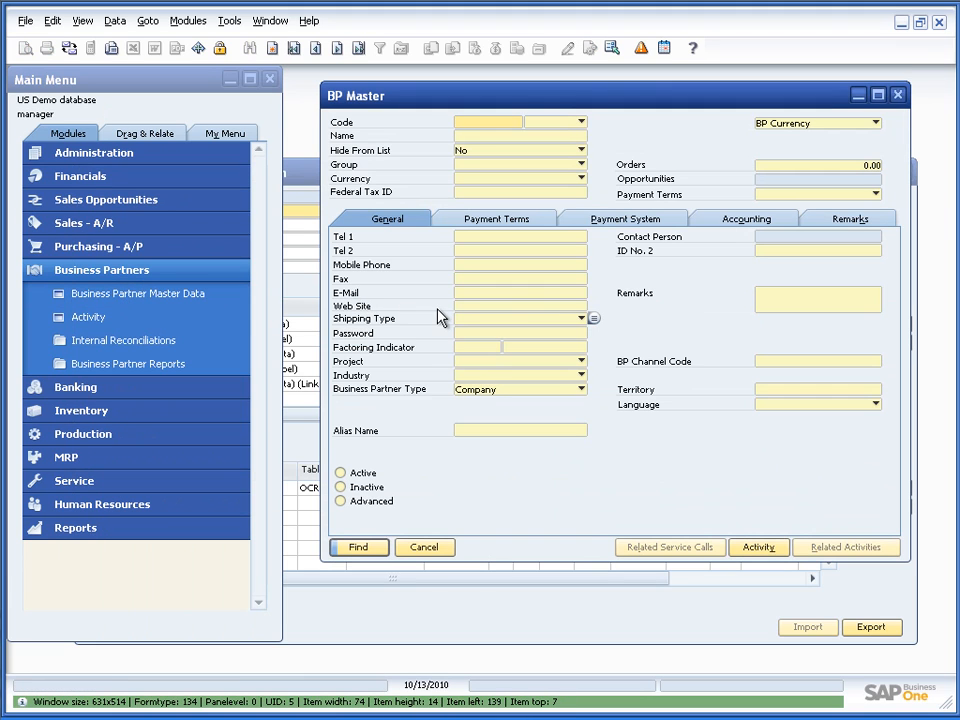
{"action": "key", "text": "ctrl+Right"}
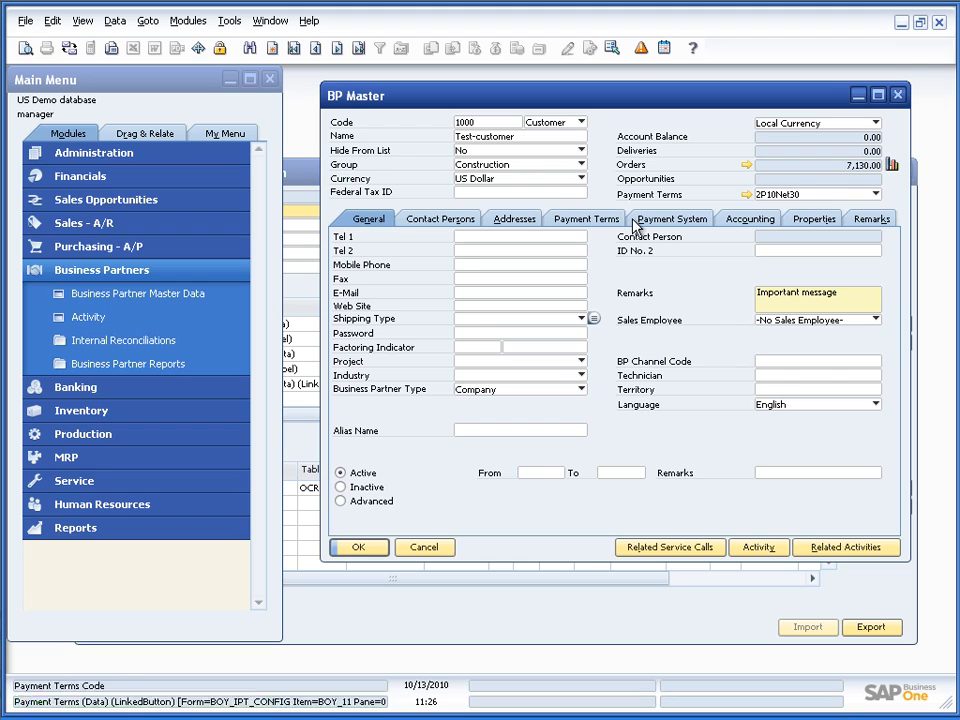
- Return to the item placement configuration and examine the system item lines for the Foreign Name label and data
{"action": "left_click", "coordinate": [288, 180]}
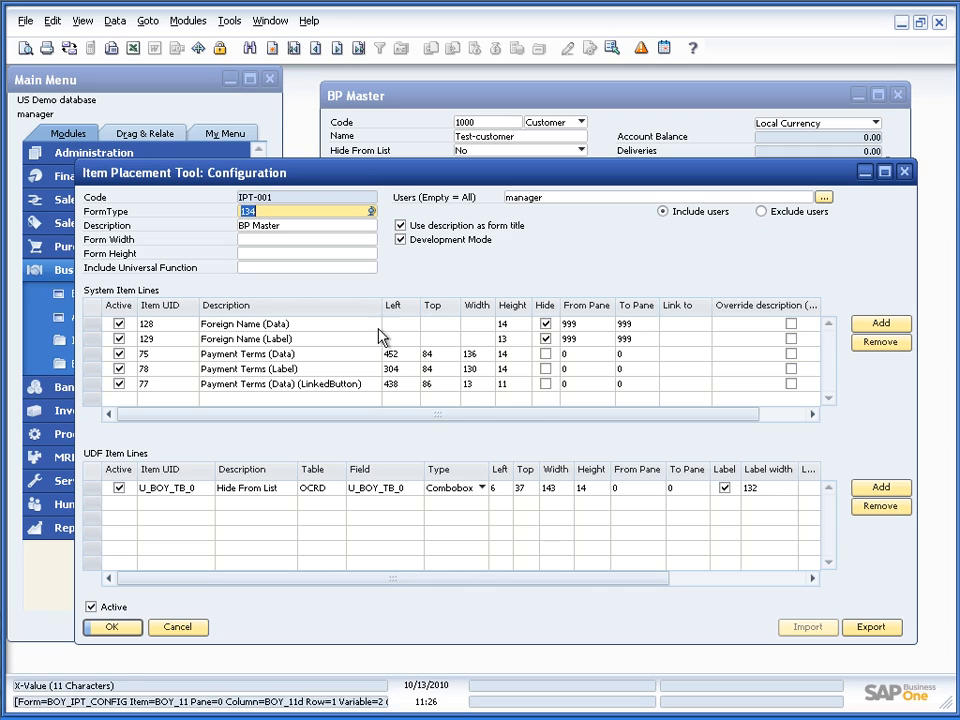
{"action": "left_click", "coordinate": [280, 339]}
{"action": "left_click", "coordinate": [252, 325]}
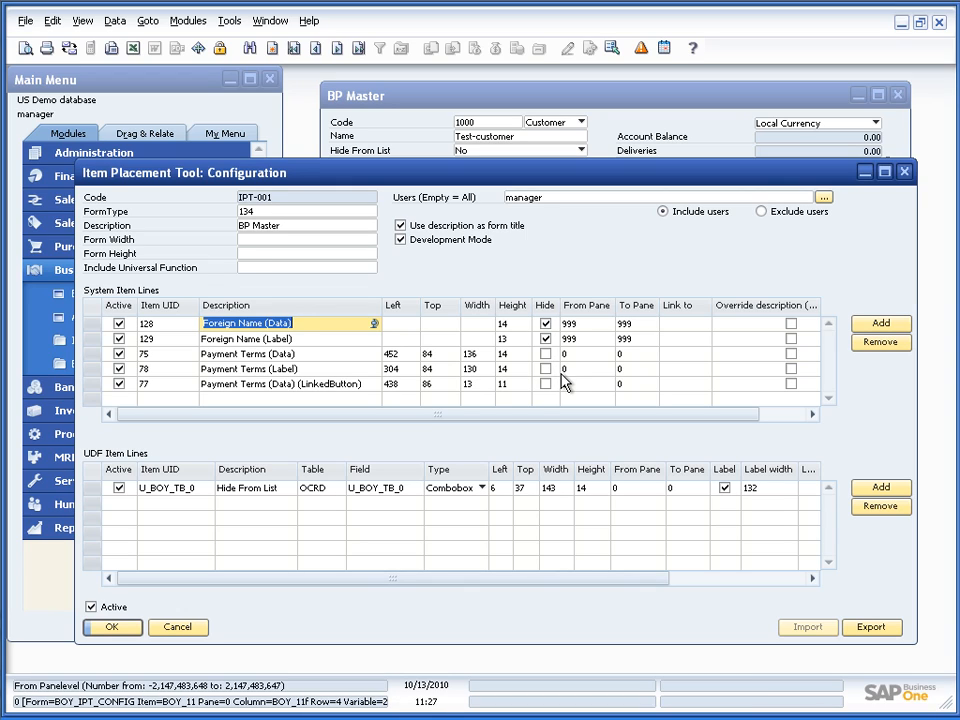
- Compare the From Pane and To Pane settings of the Foreign Name label line with the BP Master form's General and Contact Persons pages
{"action": "left_click", "coordinate": [568, 339]}
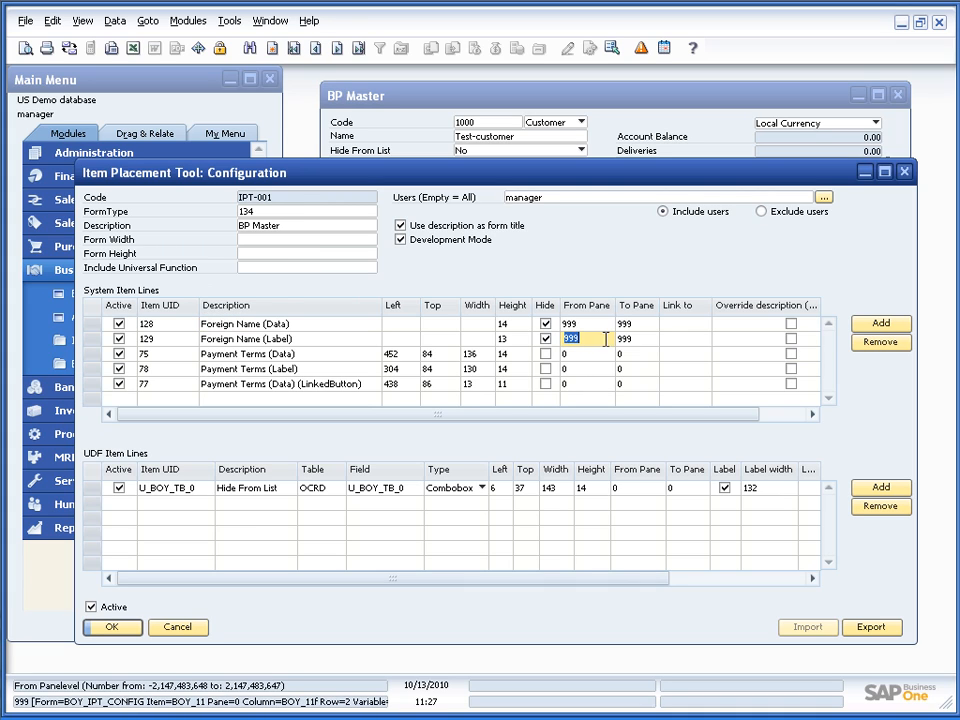
{"action": "left_click", "coordinate": [625, 340]}
{"action": "left_click", "coordinate": [483, 123]}
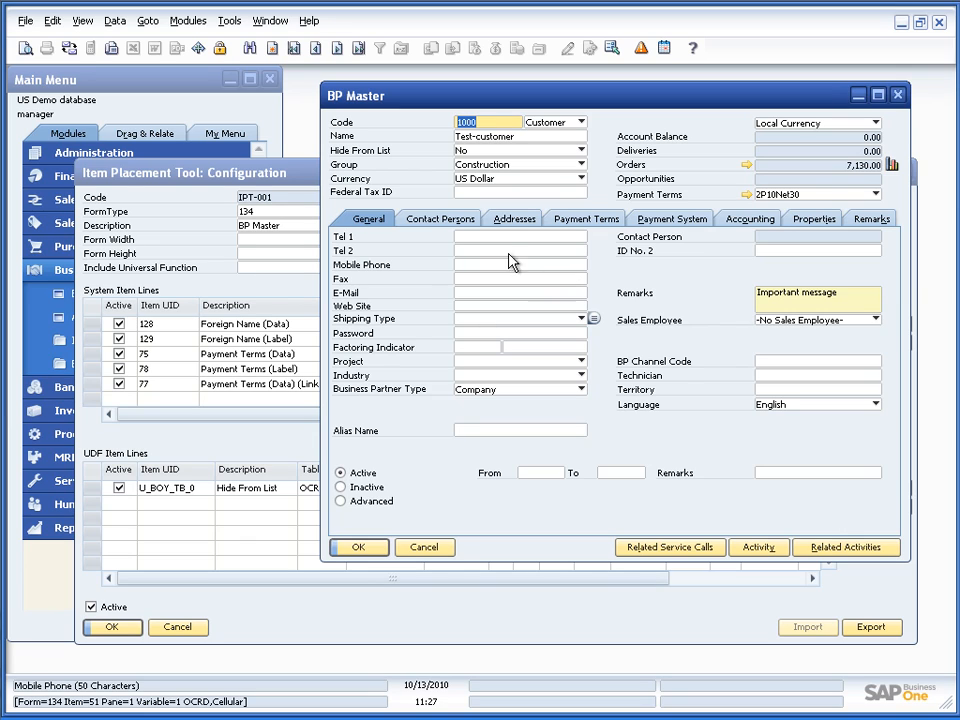
{"action": "left_click", "coordinate": [452, 219]}
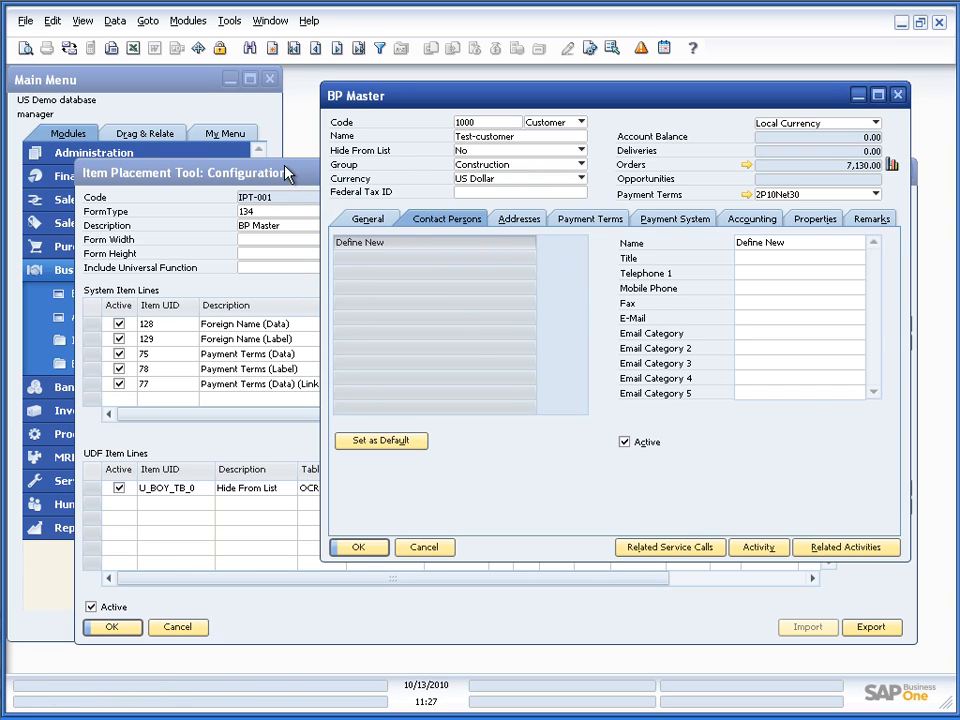
{"action": "left_click", "coordinate": [214, 124]}
{"action": "left_click", "coordinate": [596, 338]}
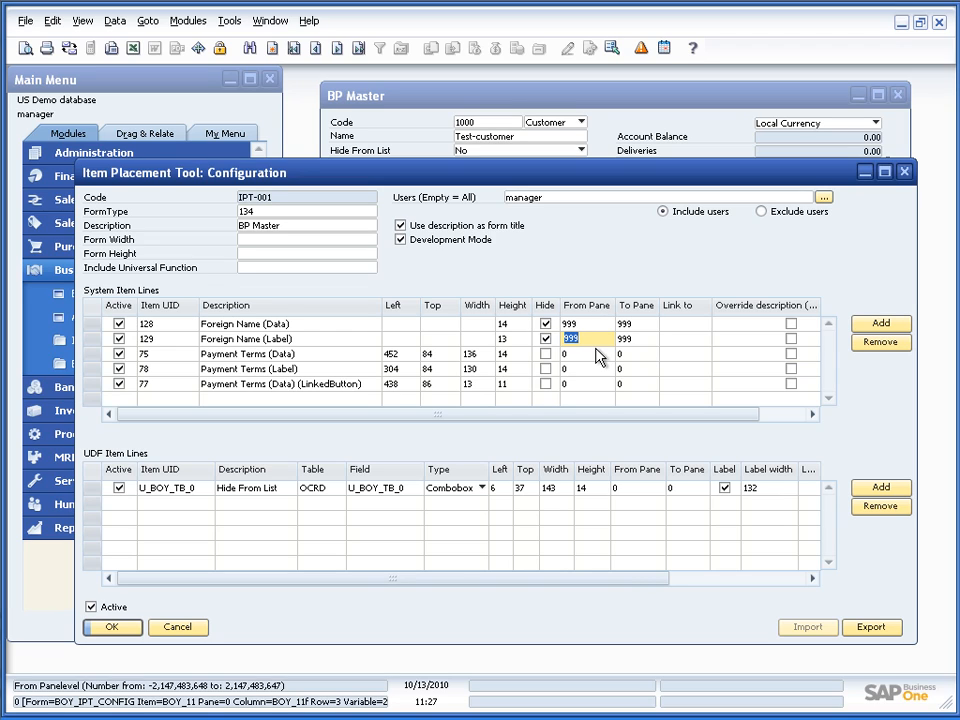
- Try a Left value of 10000 on the Foreign Name data line, view the BP Master form, and clear the value again
{"action": "left_click", "coordinate": [407, 328]}
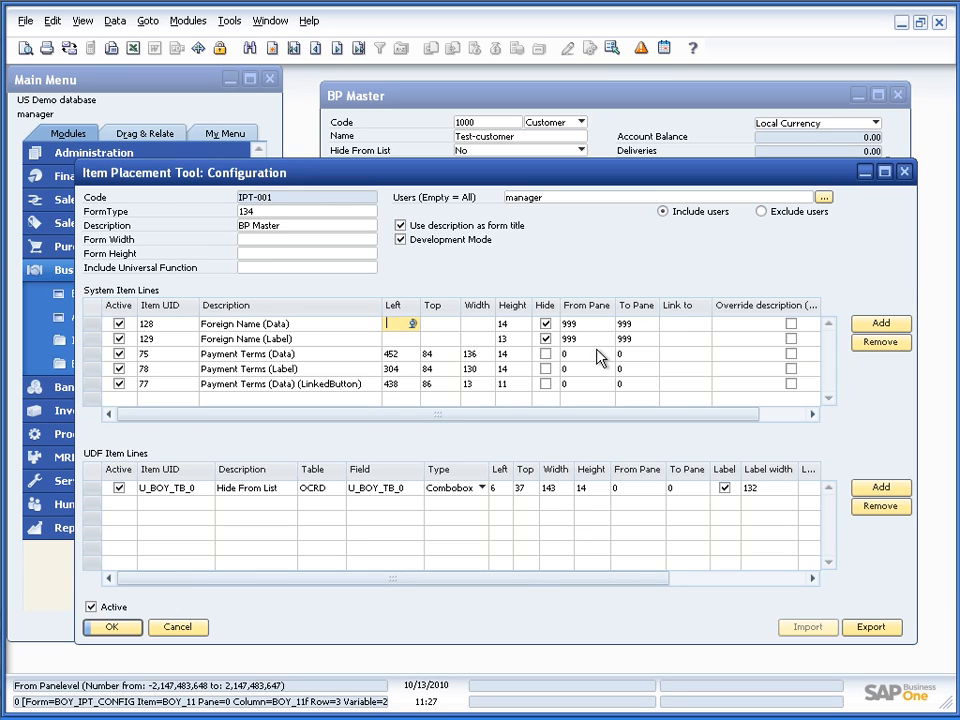
{"action": "type", "text": "10000"}
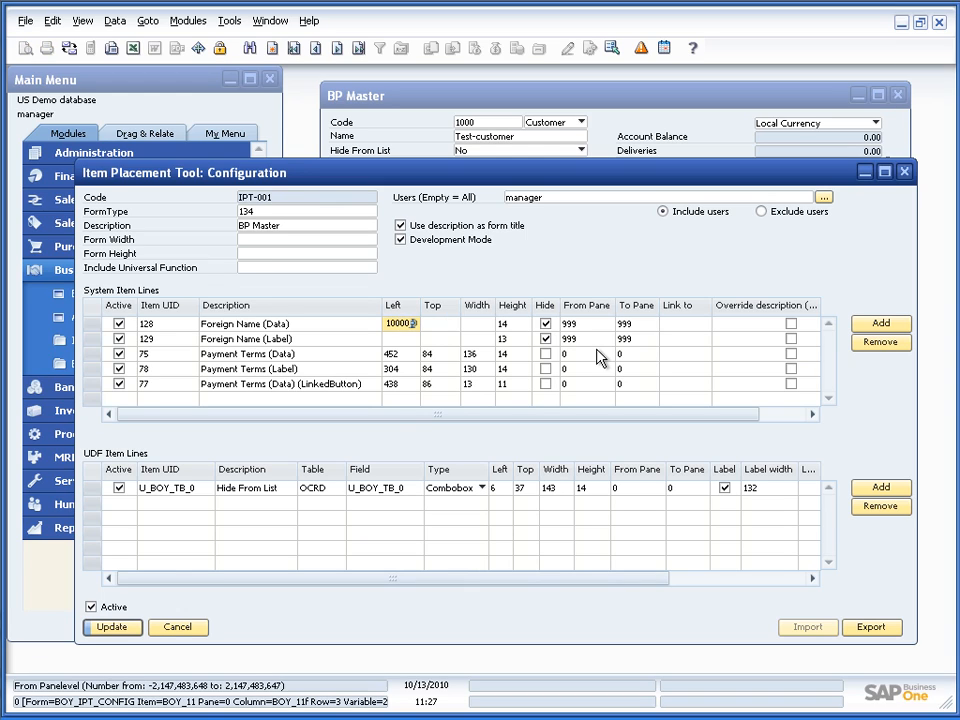
{"action": "left_click", "coordinate": [400, 99]}
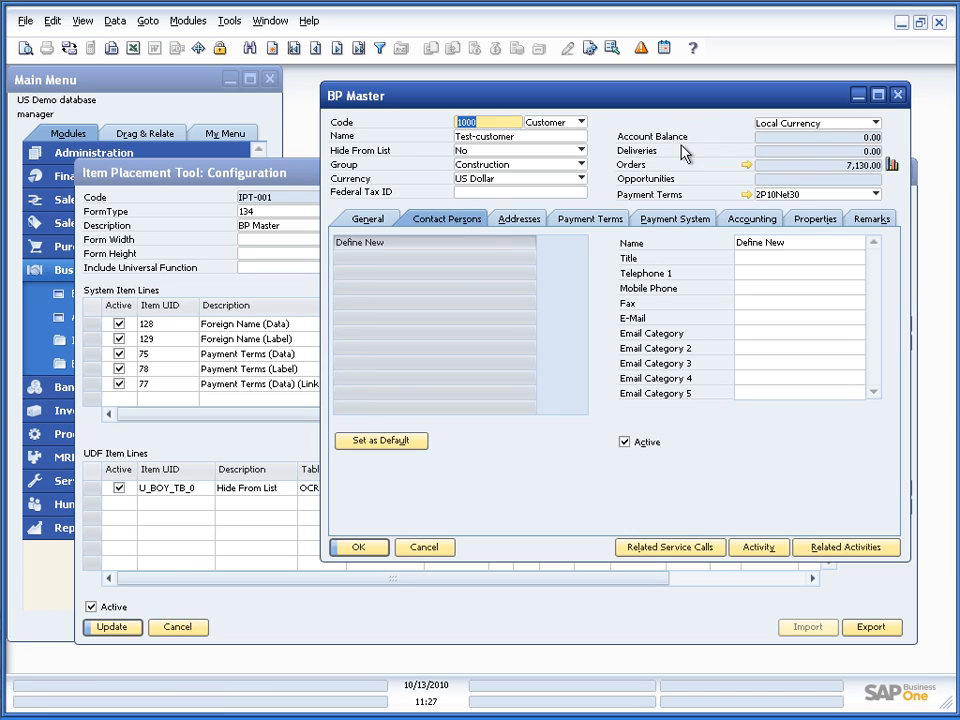
{"action": "left_click", "coordinate": [190, 193]}
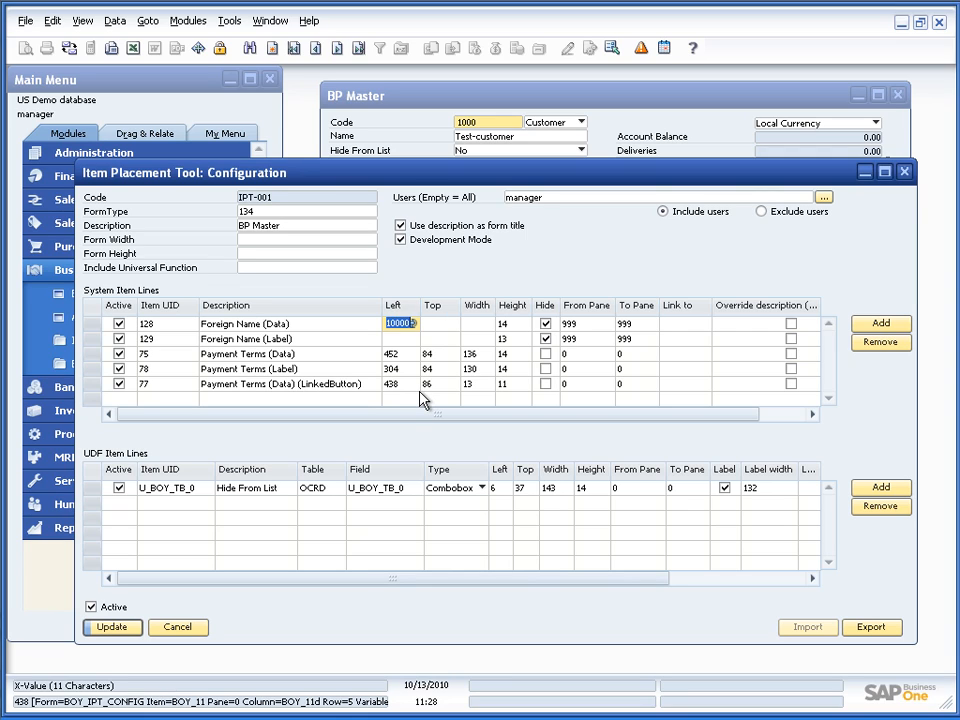
{"action": "key", "text": "BackSpace"}
- Examine the To Pane and Link to settings of the Foreign Name lines and bring the BP Master form to the front
{"action": "left_click", "coordinate": [628, 338]}
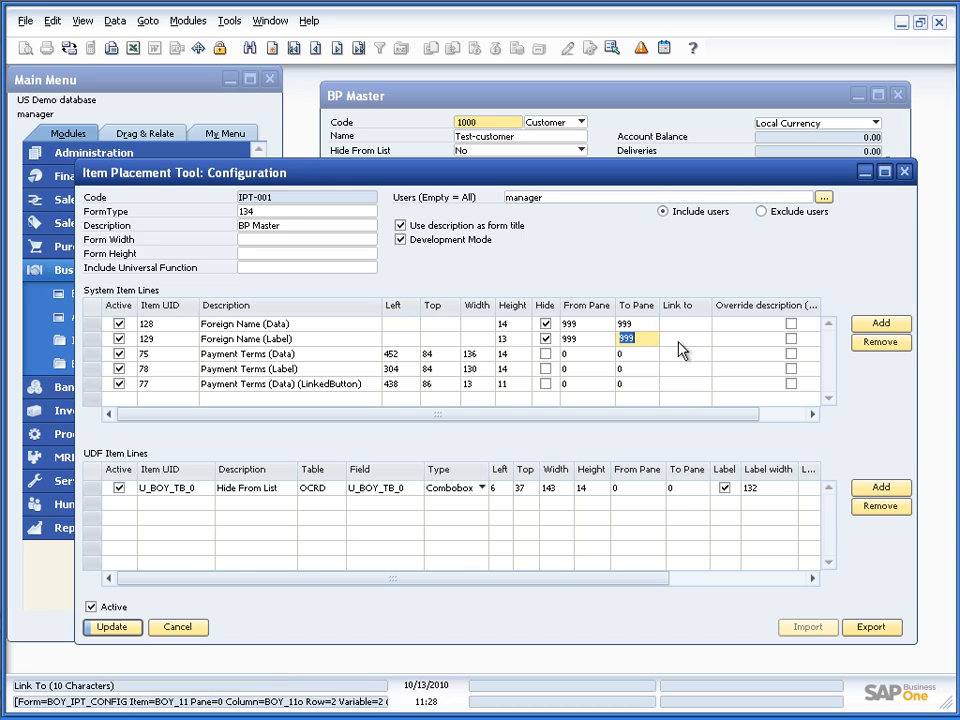
{"action": "left_click", "coordinate": [685, 338]}
{"action": "left_click", "coordinate": [671, 325]}
{"action": "left_click", "coordinate": [553, 147]}
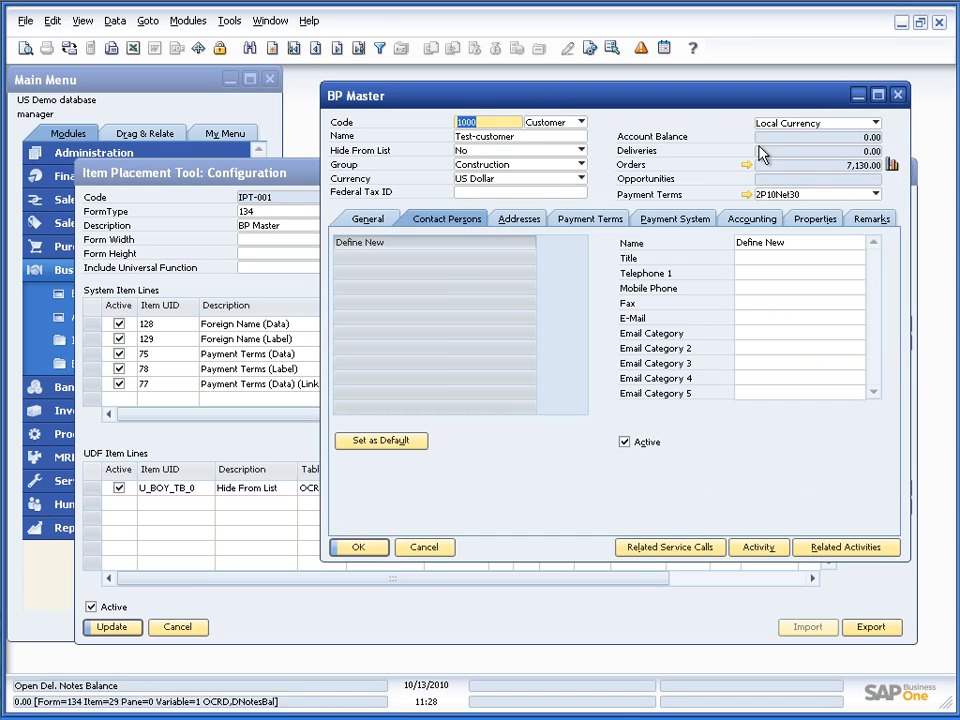